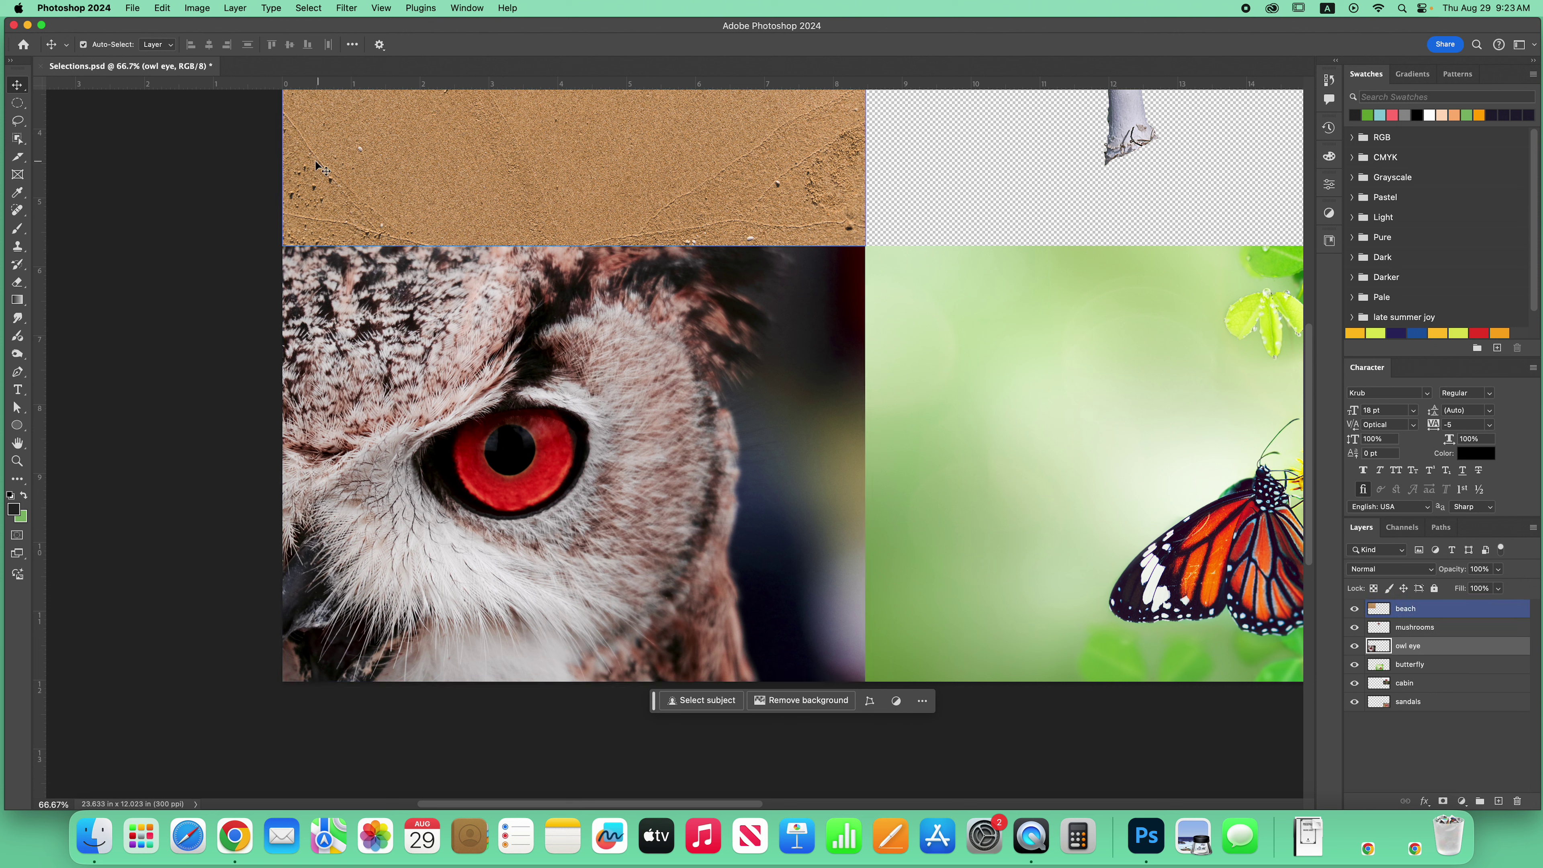
# Make an elliptical selection about the size of the owl's red iris and nudge it right until it fits over the iris.
pyautogui.click(17, 104)
pyautogui.moveTo(17, 107); pyautogui.dragTo(47, 119)
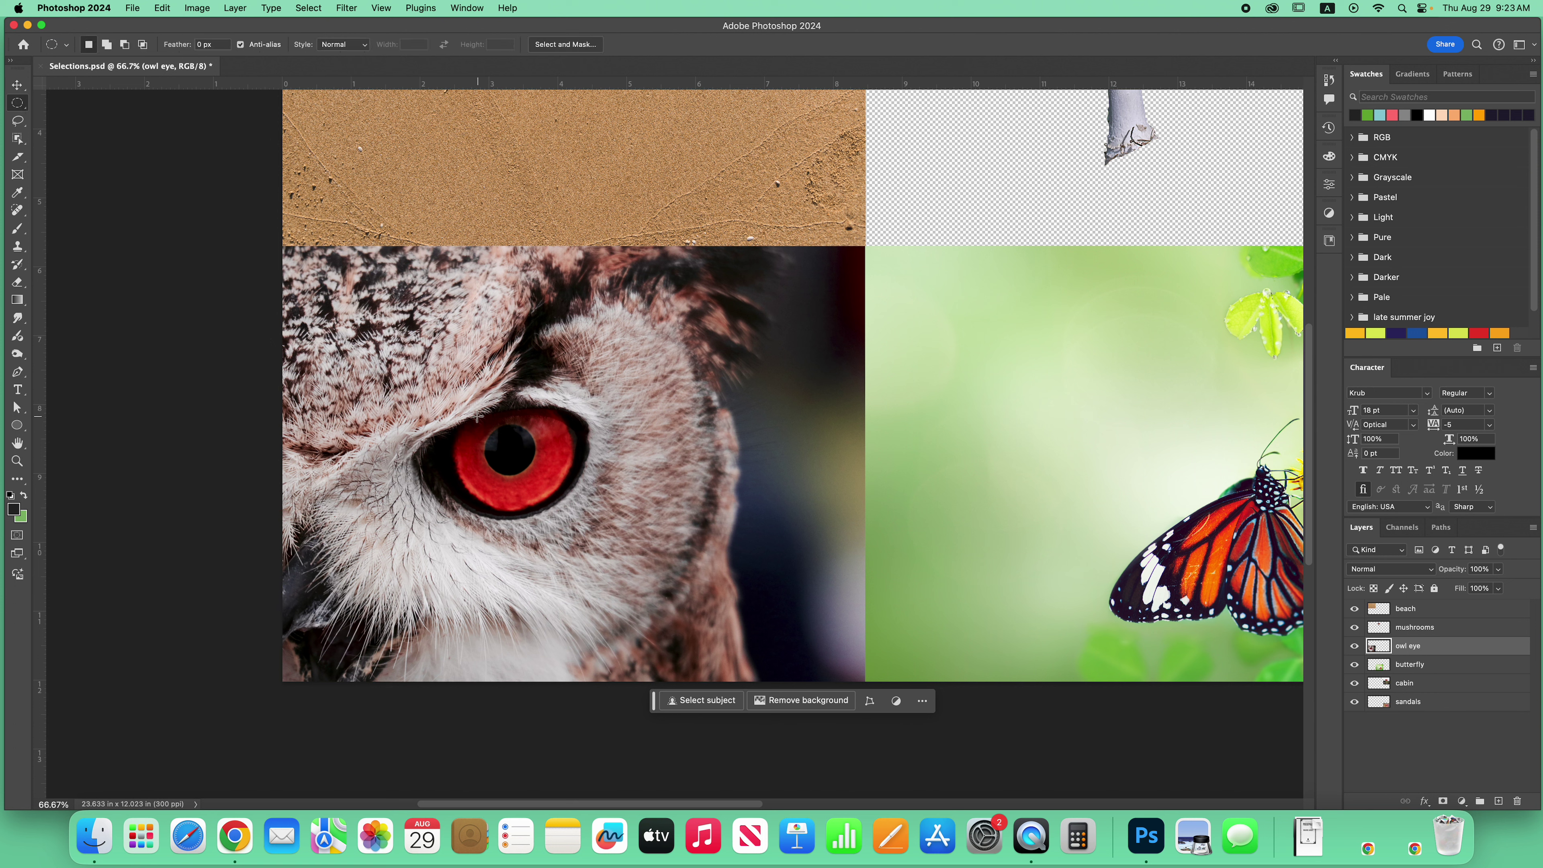
pyautogui.moveTo(435, 406); pyautogui.dragTo(548, 512)
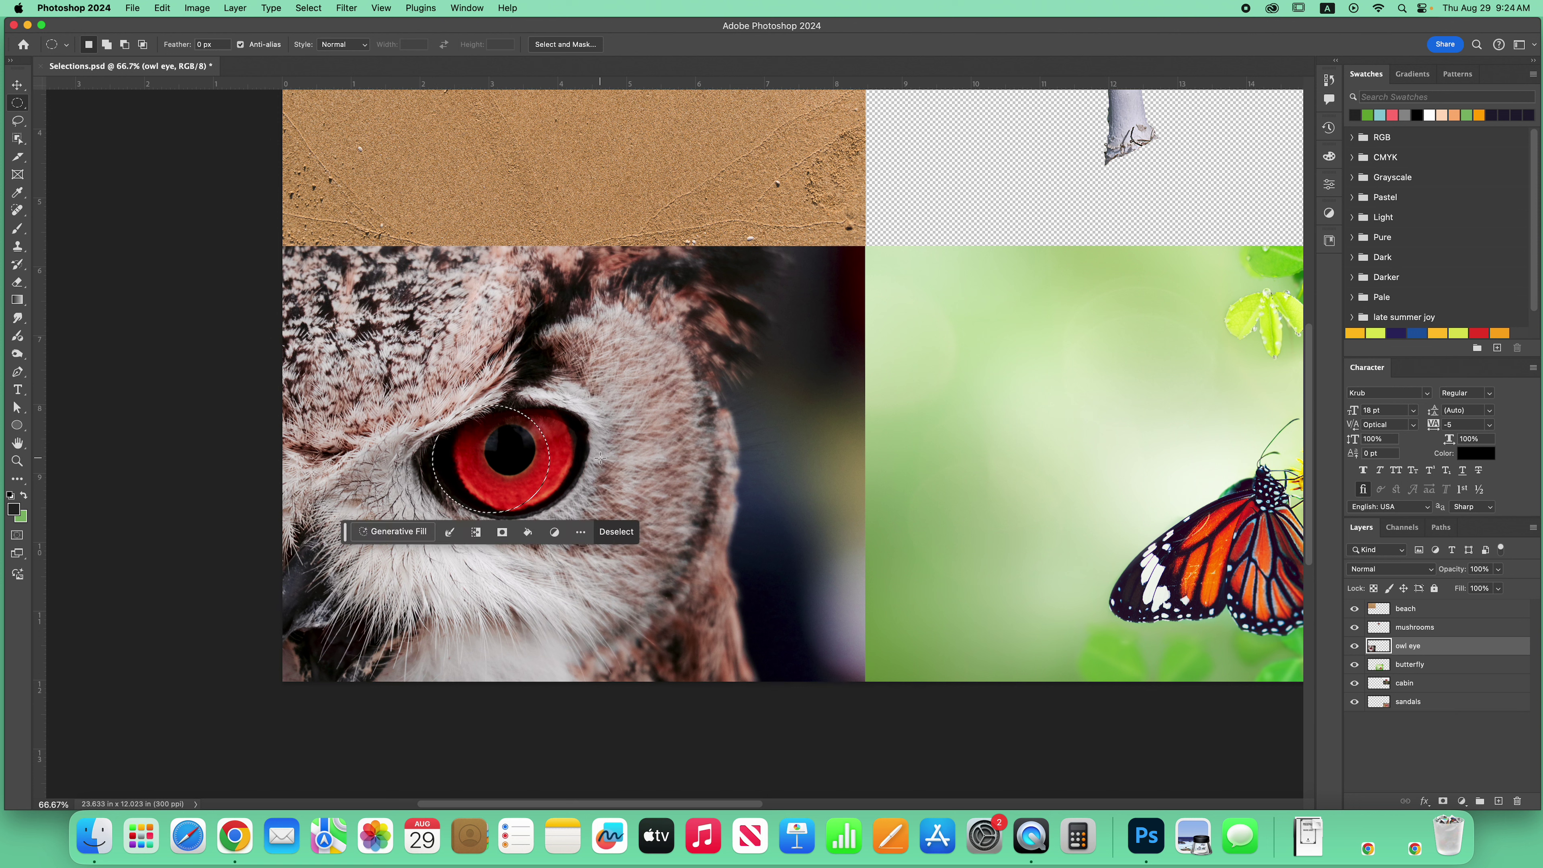
pyautogui.hotkey('shift', 'Right')
pyautogui.hotkey('shift', 'Right')
pyautogui.hotkey('shift', 'Right')
pyautogui.press('Right')
pyautogui.press('Right')
pyautogui.press('Right')
pyautogui.press('Right')
pyautogui.press('Right')
pyautogui.press('Right')
pyautogui.press('Right')
pyautogui.press('Right')
pyautogui.press('Right')
pyautogui.press('Right')
pyautogui.press('Right')
pyautogui.press('Right')
pyautogui.press('Right')
pyautogui.press('Right')
pyautogui.press('Right')
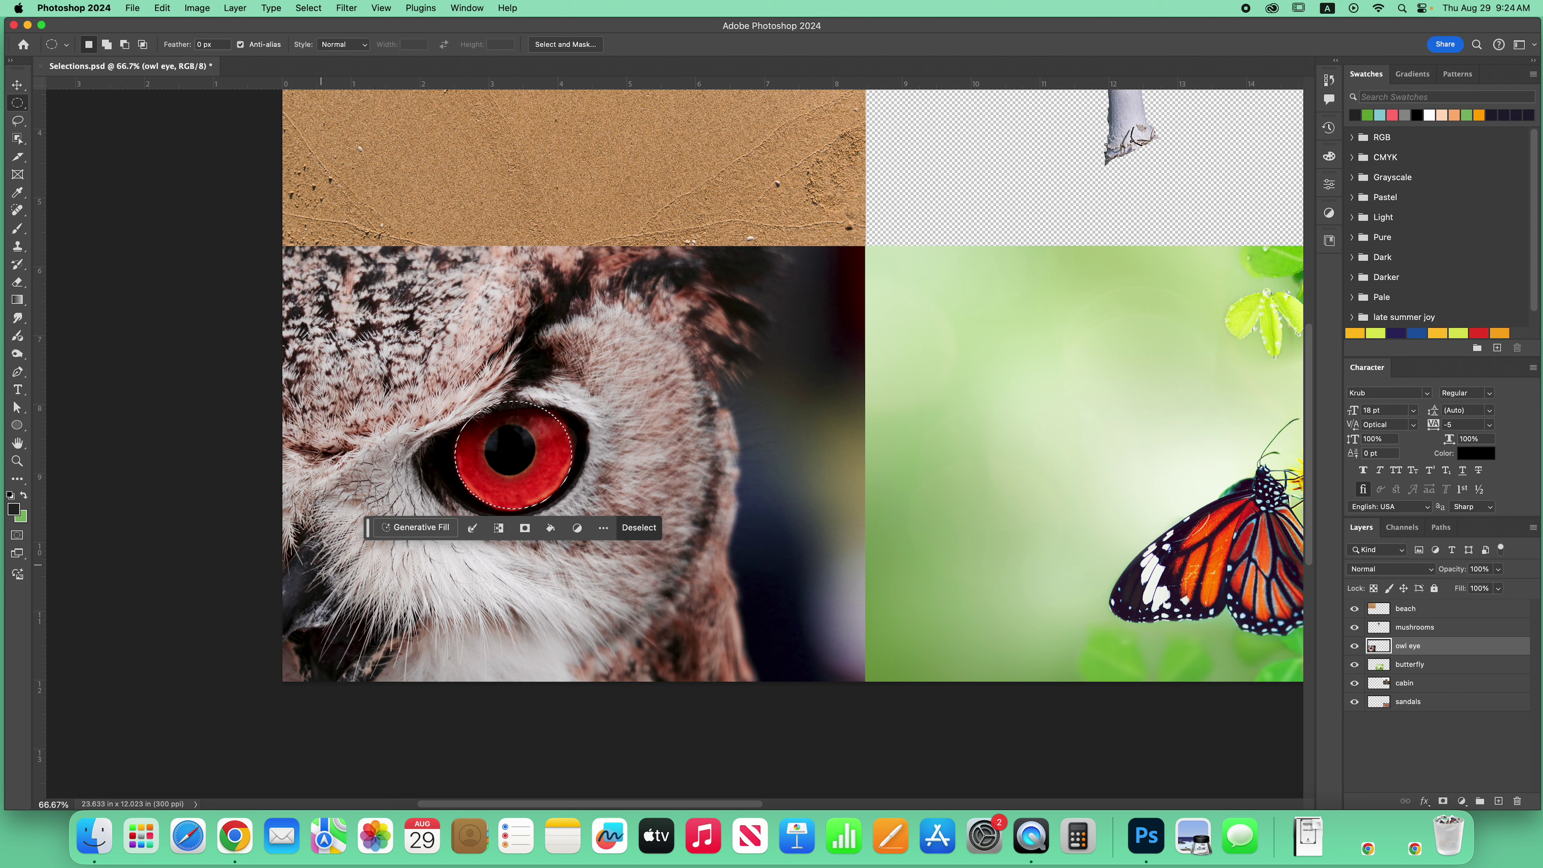
# Expand the elliptical iris selection by 15 pixels.
pyautogui.moveTo(370, 533); pyautogui.dragTo(162, 140)
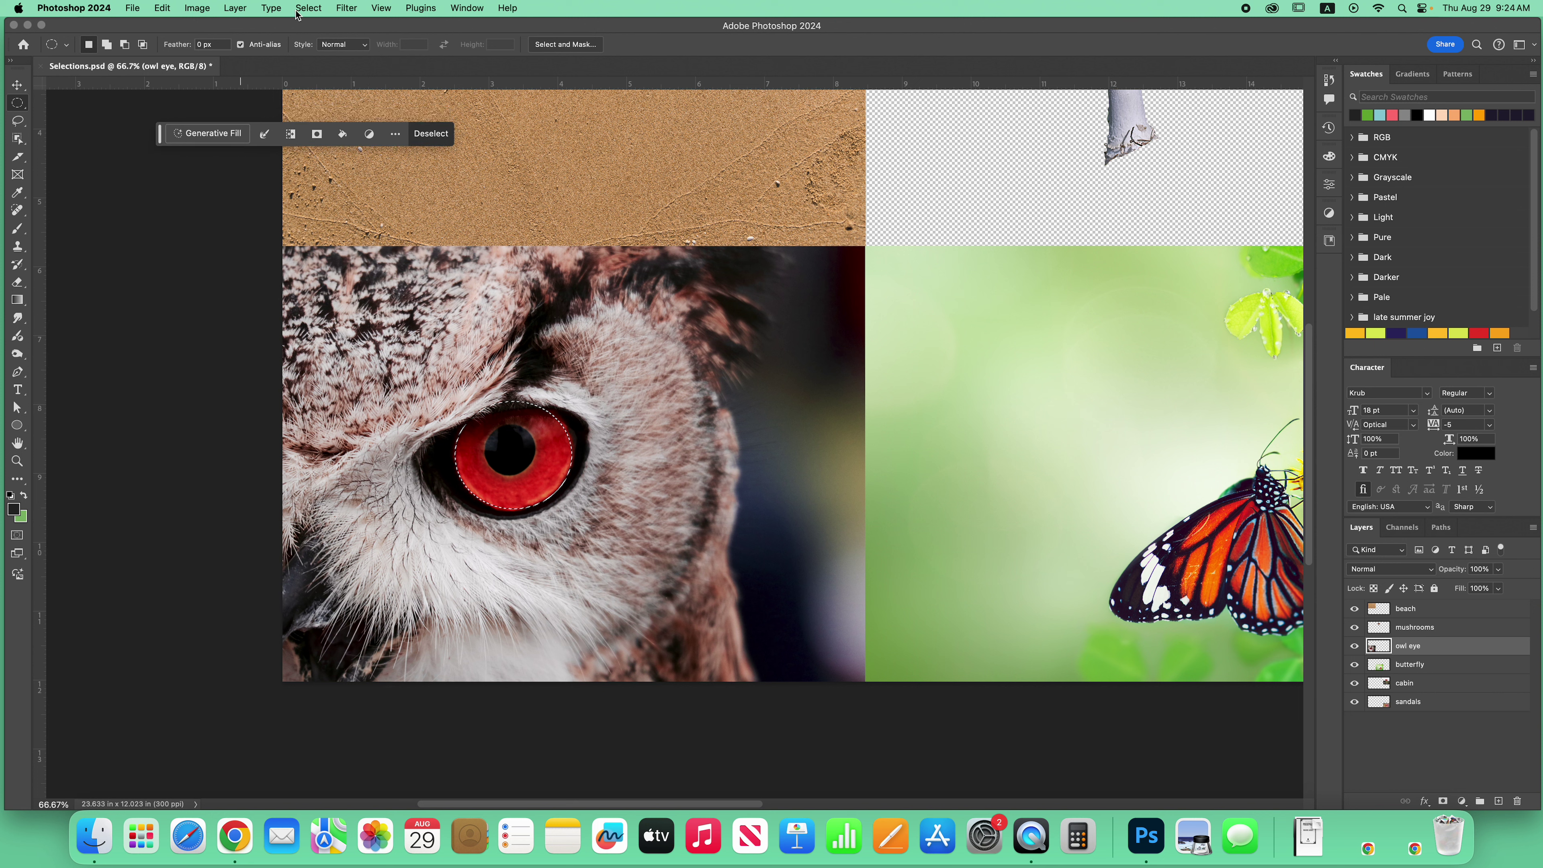
pyautogui.click(308, 9)
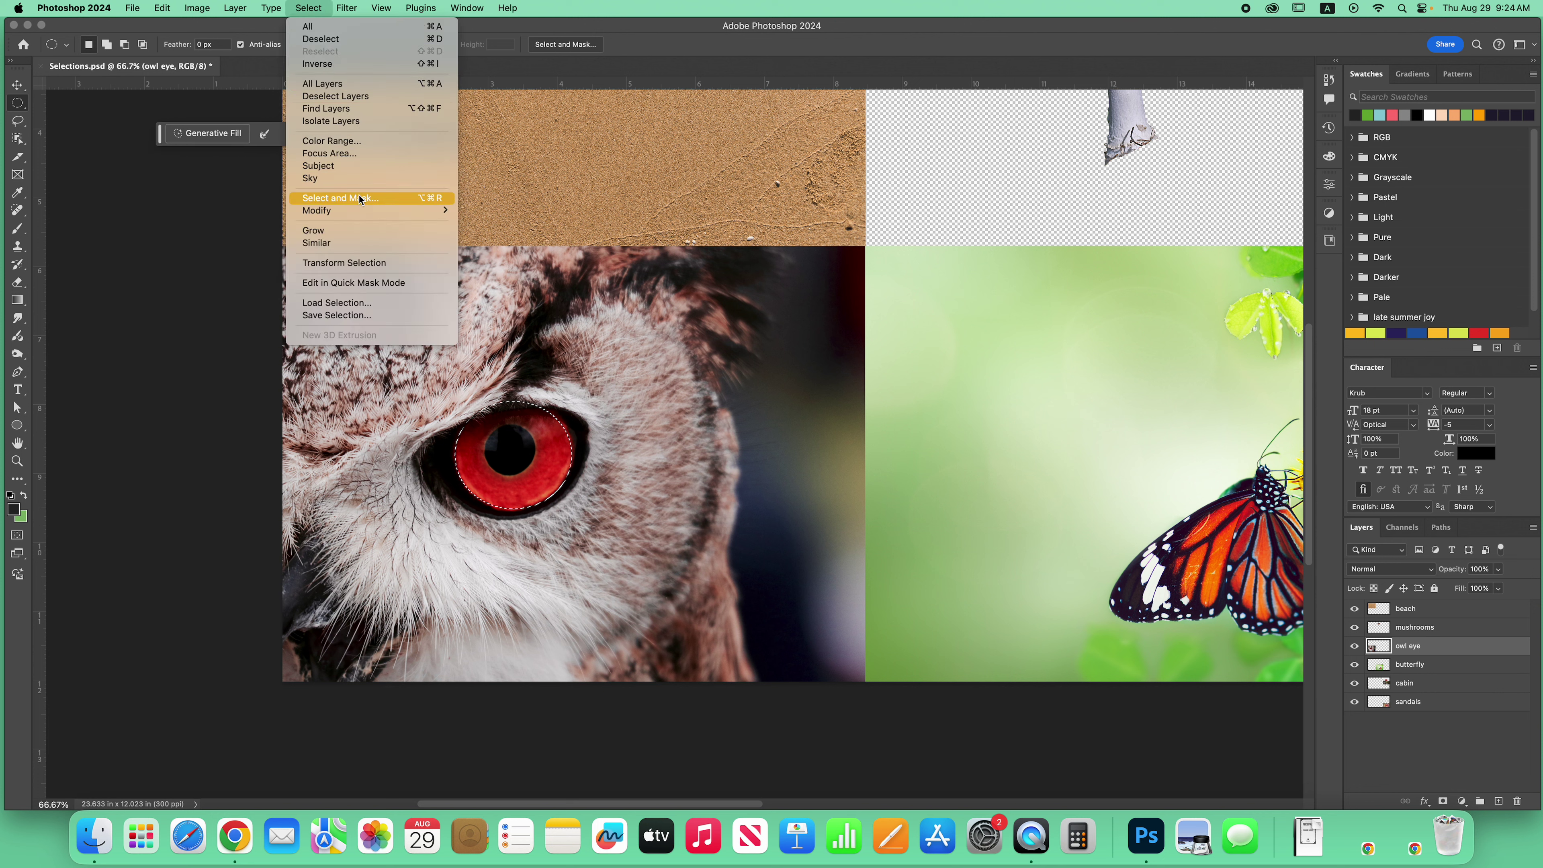
pyautogui.moveTo(361, 212)
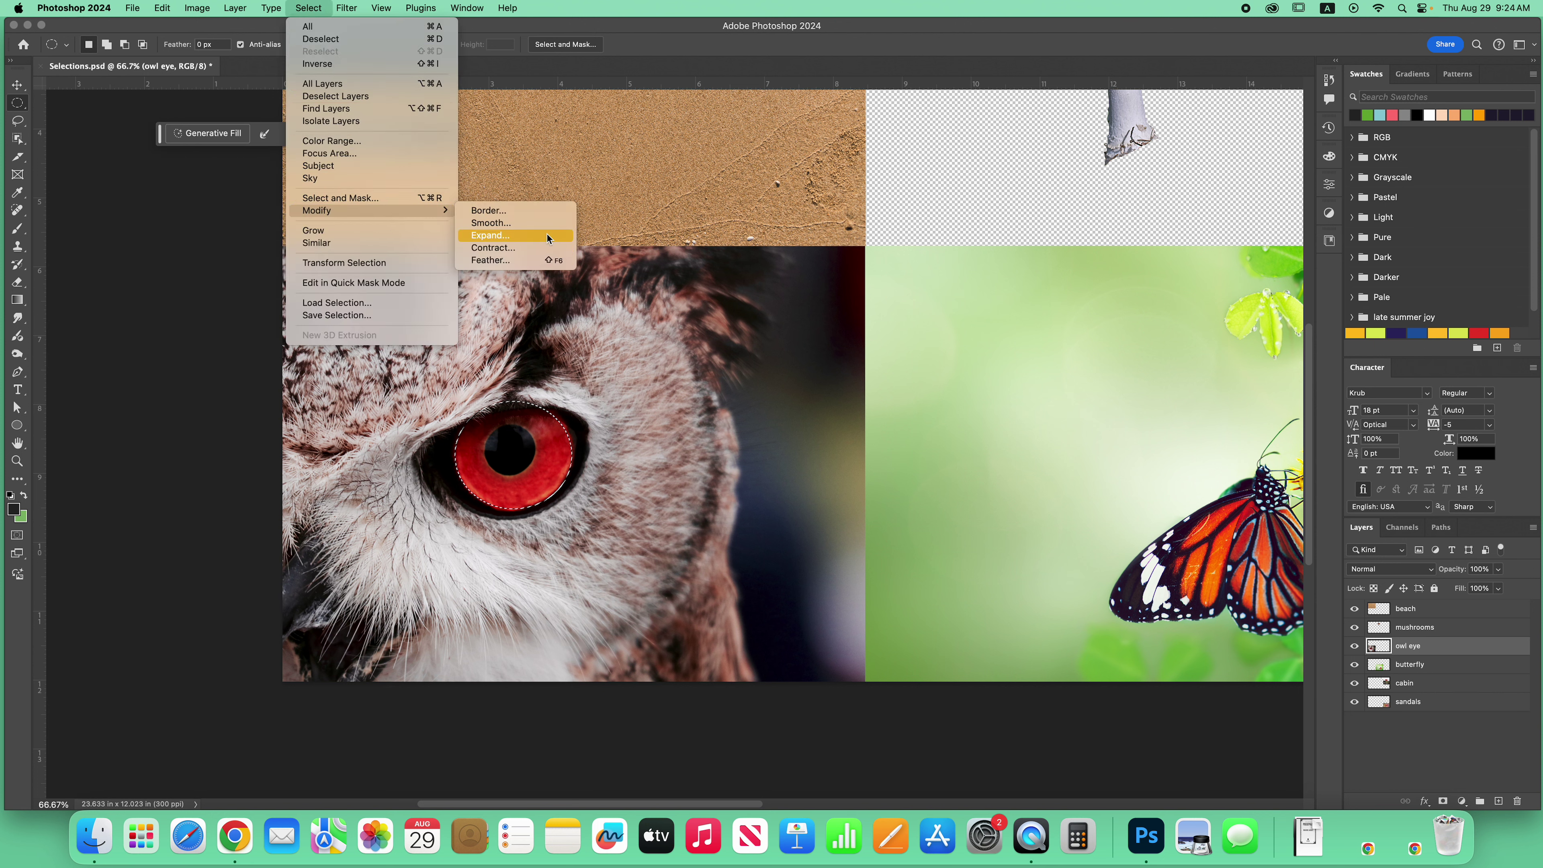
pyautogui.click(496, 238)
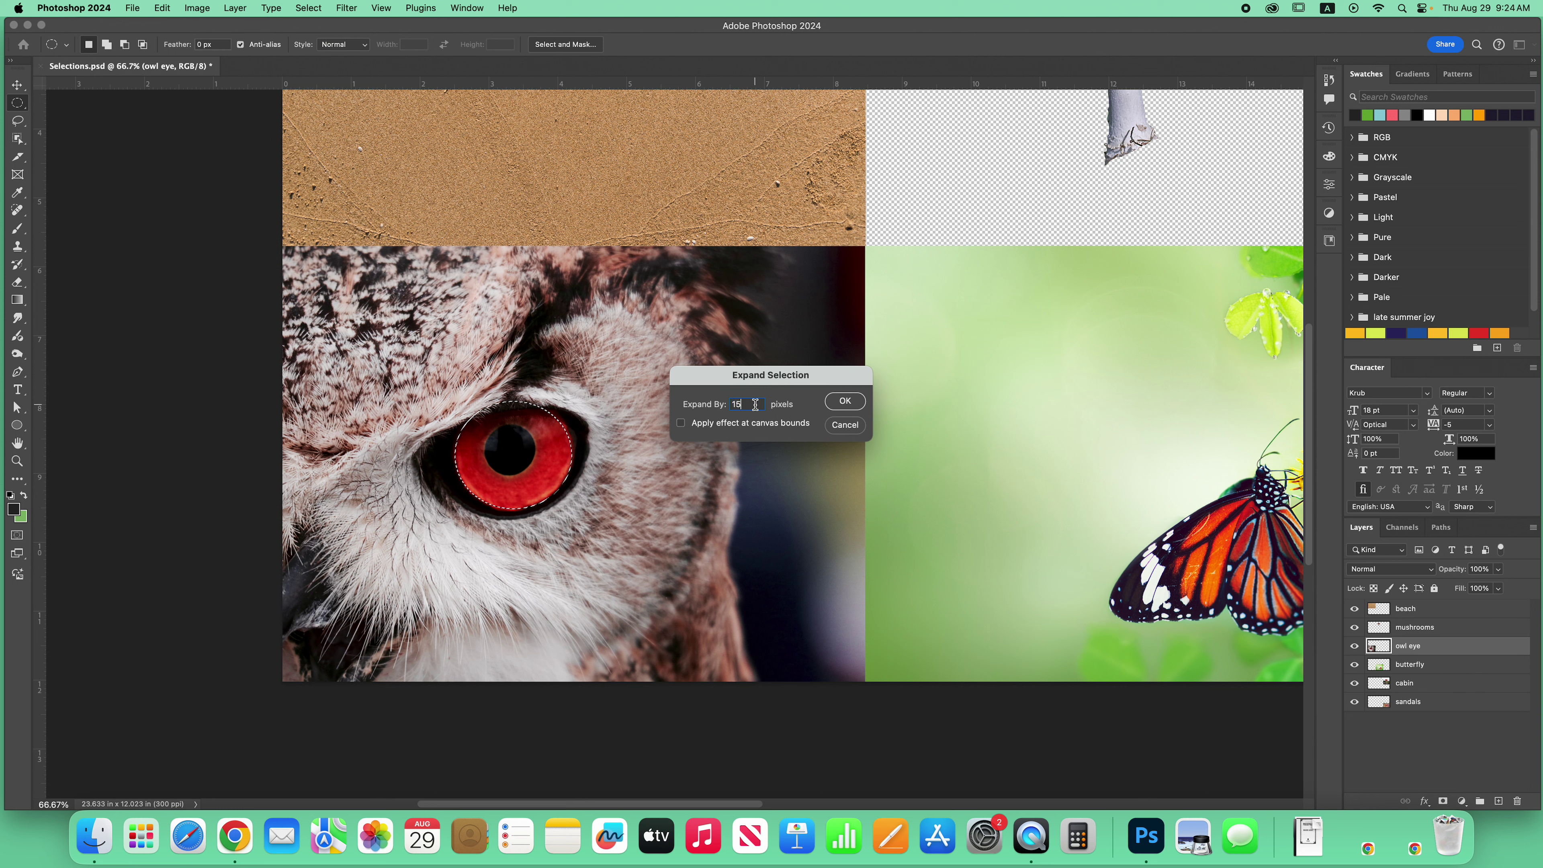
pyautogui.click(844, 402)
# Subtract the part overlapping the upper eyelid from the iris selection with the Lasso tool.
pyautogui.press('l')
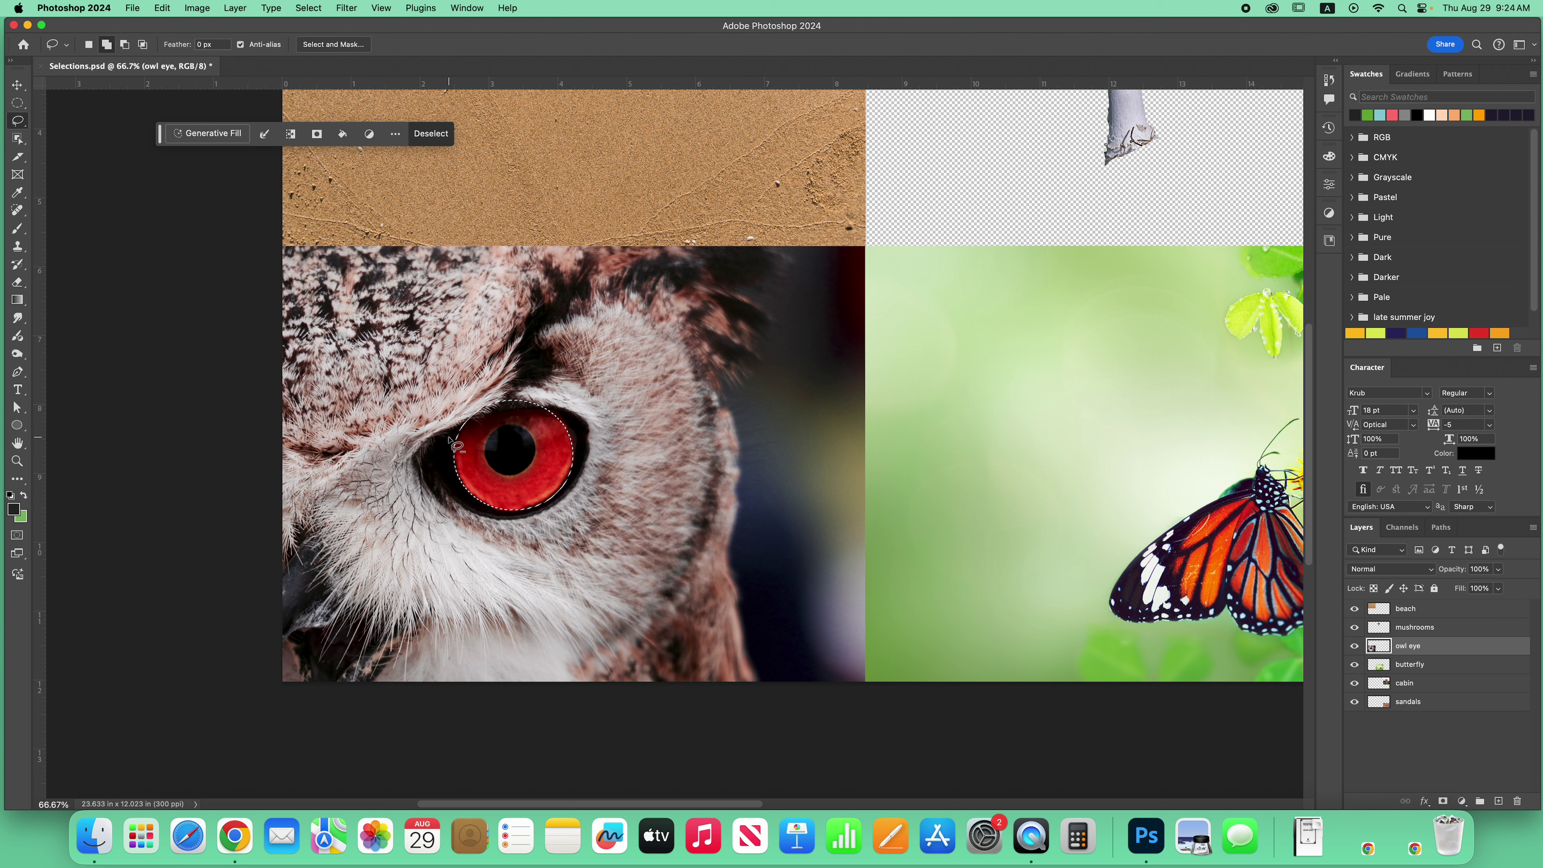
pyautogui.press('alt')
pyautogui.moveTo(460, 431)
pyautogui.mouseDown()
pyautogui.moveTo(504, 404)
pyautogui.moveTo(564, 420)
pyautogui.moveTo(569, 365)
pyautogui.moveTo(426, 388)
pyautogui.mouseUp()
# Try to subtract an elliptical area around the pupil from the selection, then undo it and deselect everything.
pyautogui.click(17, 104)
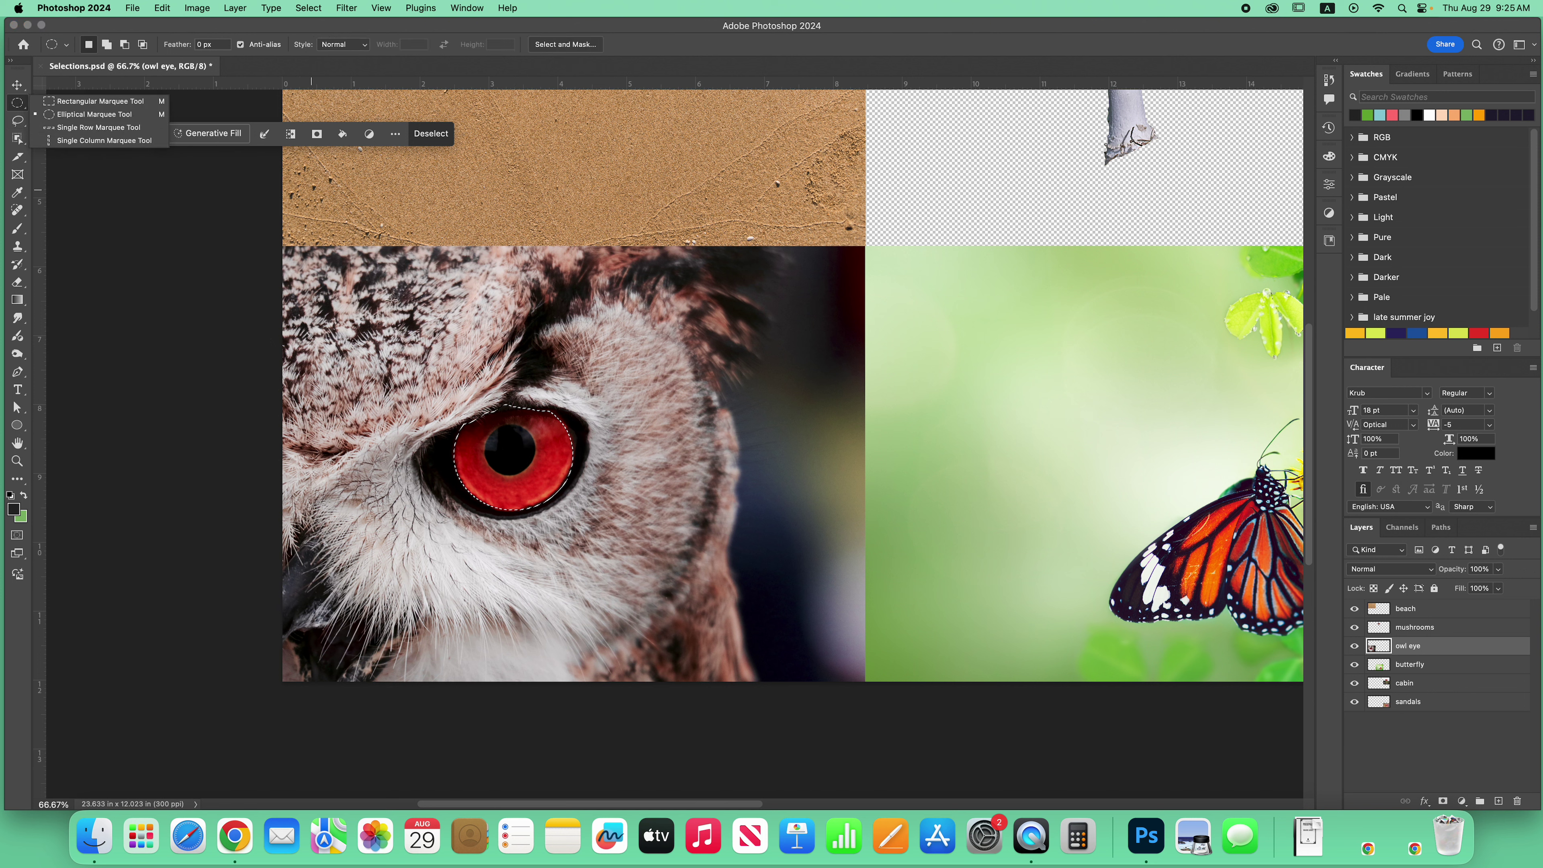
pyautogui.press('alt')
pyautogui.moveTo(476, 427); pyautogui.dragTo(527, 483)
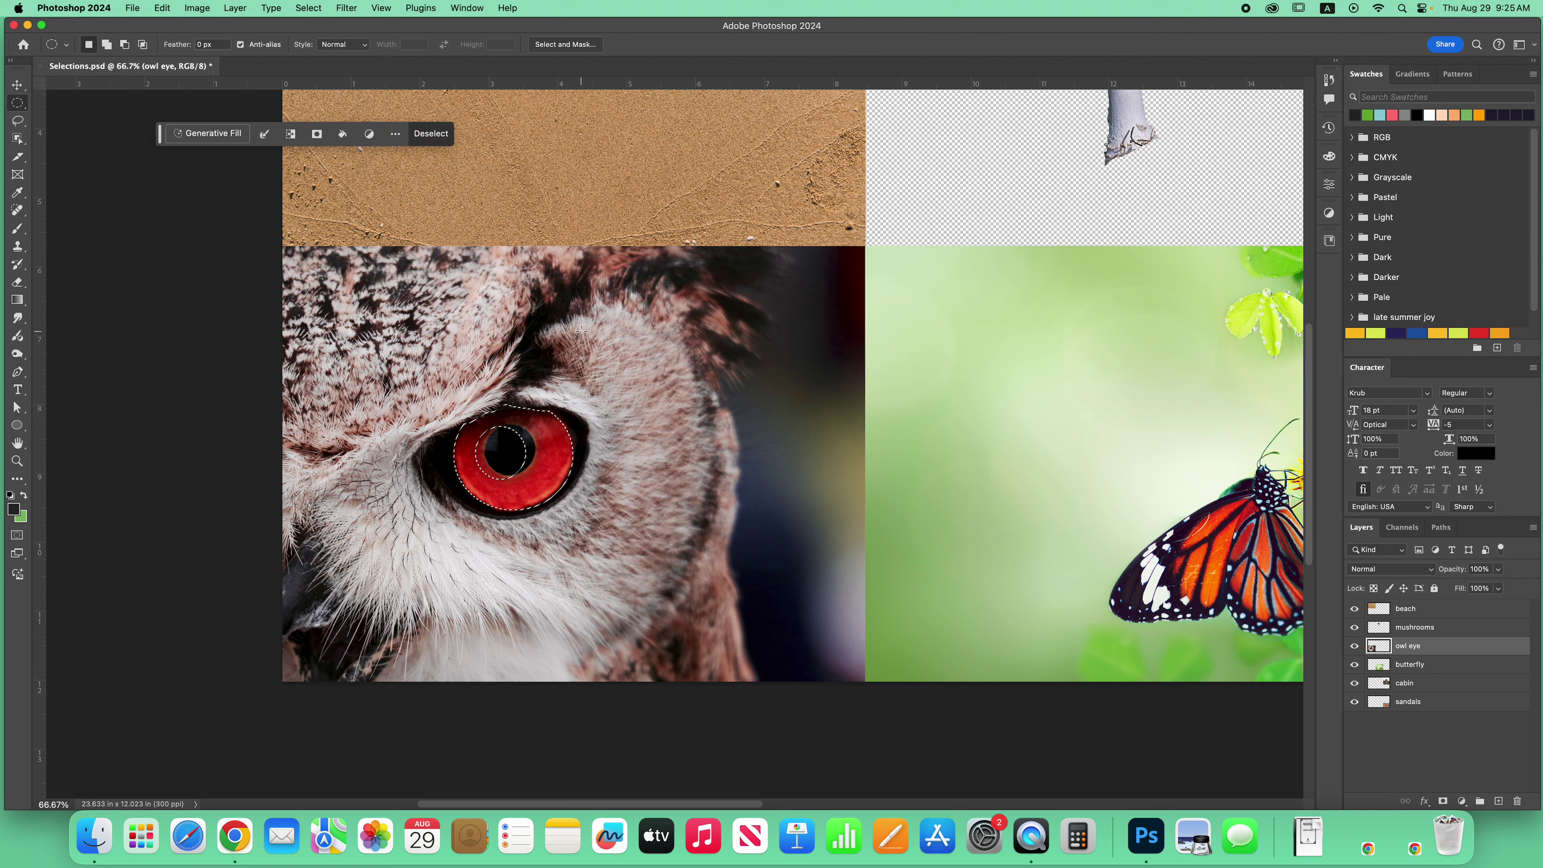
pyautogui.press('super+z')
pyautogui.press('super+d')
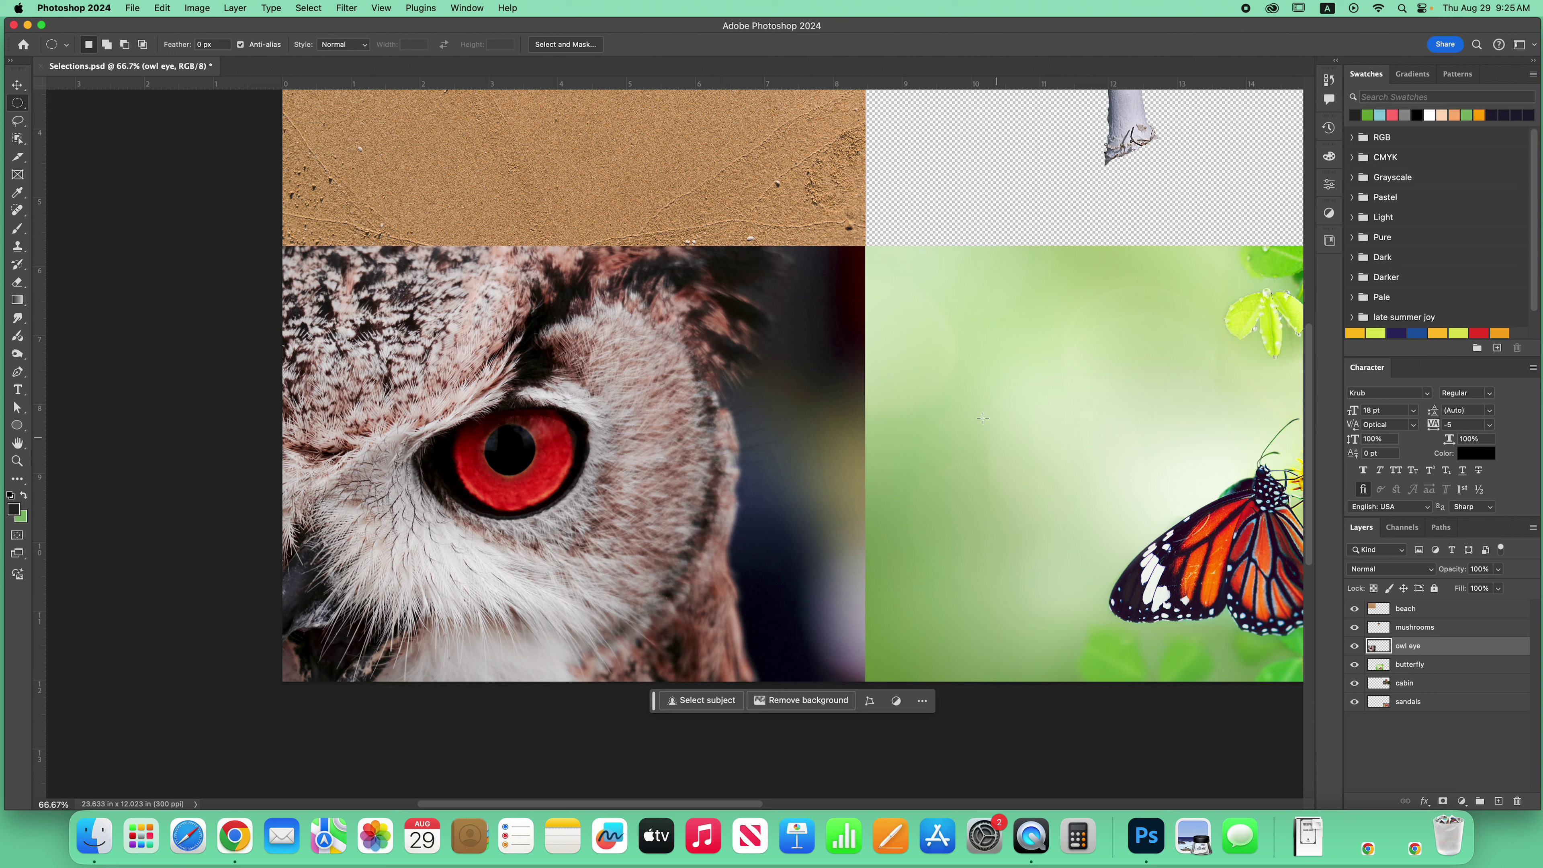
# Paint a selection over the owl's red iris and pupil with the Quick Selection tool.
pyautogui.click(18, 139)
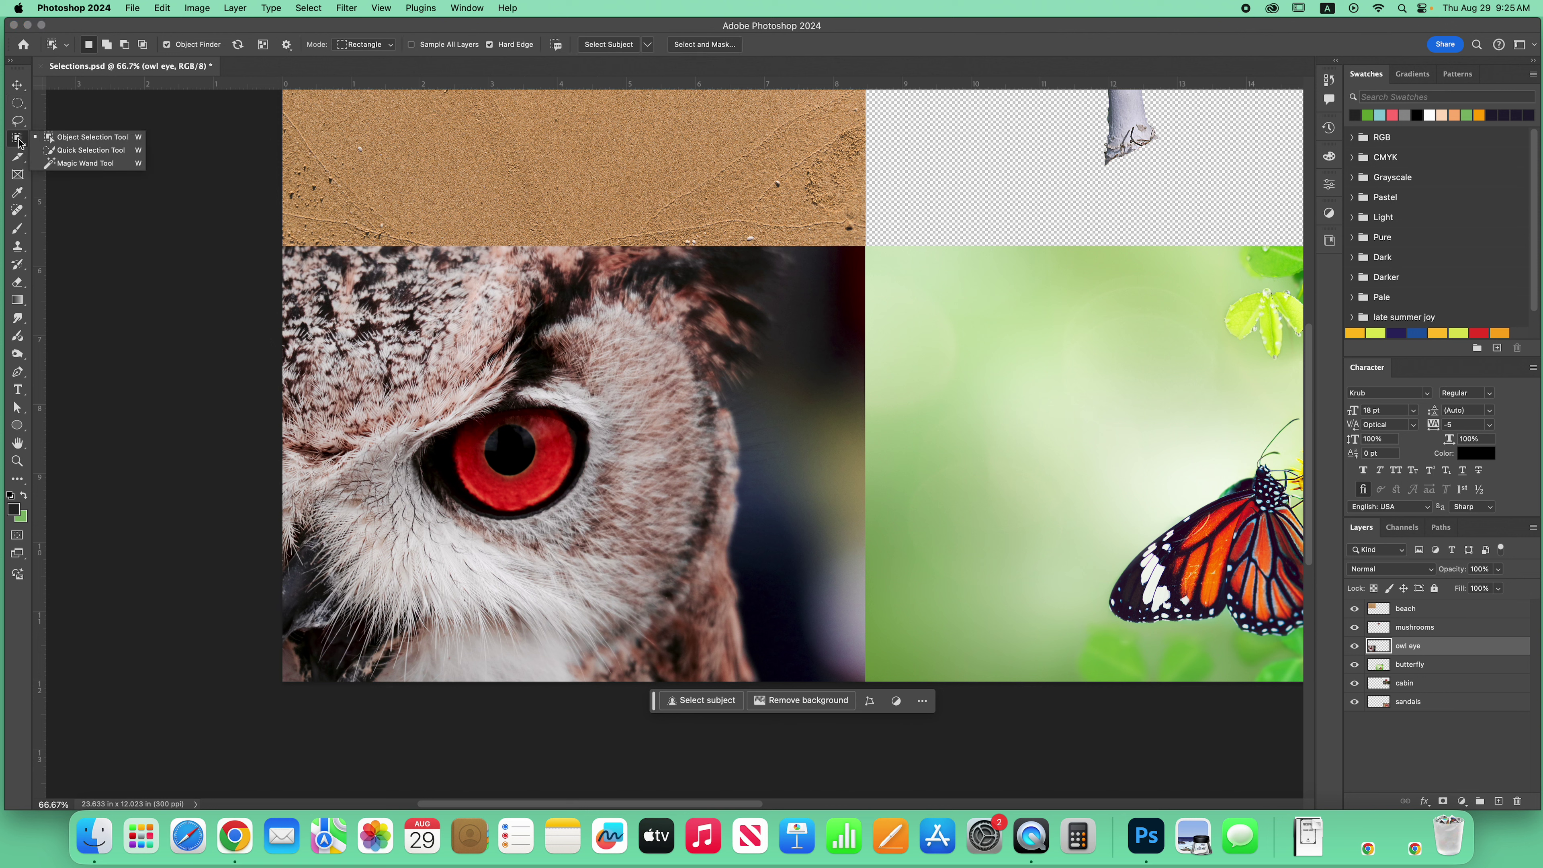
pyautogui.click(54, 151)
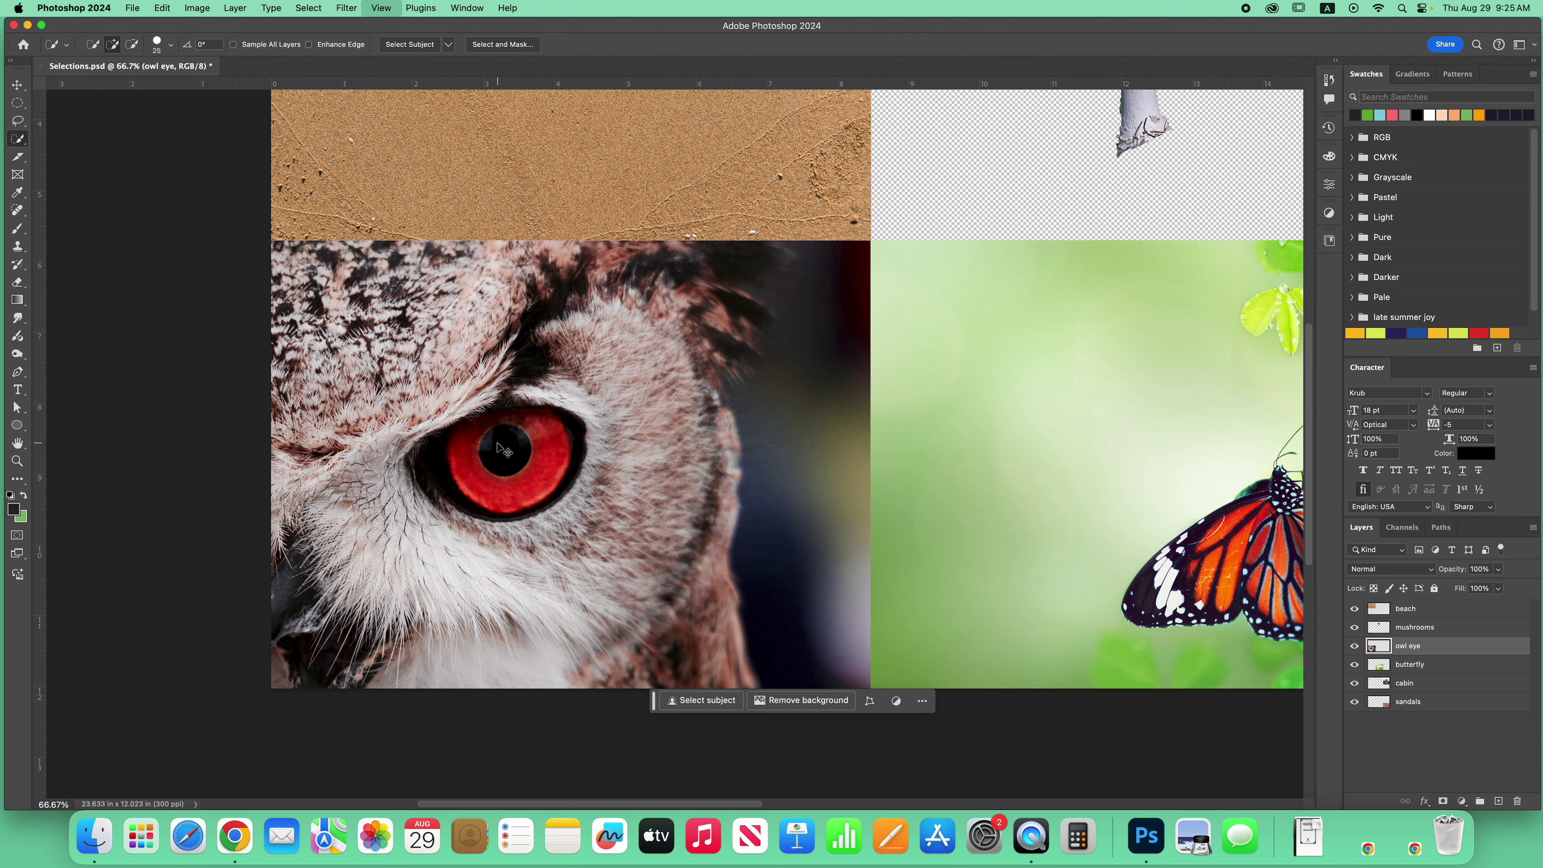
pyautogui.press('super+plus')
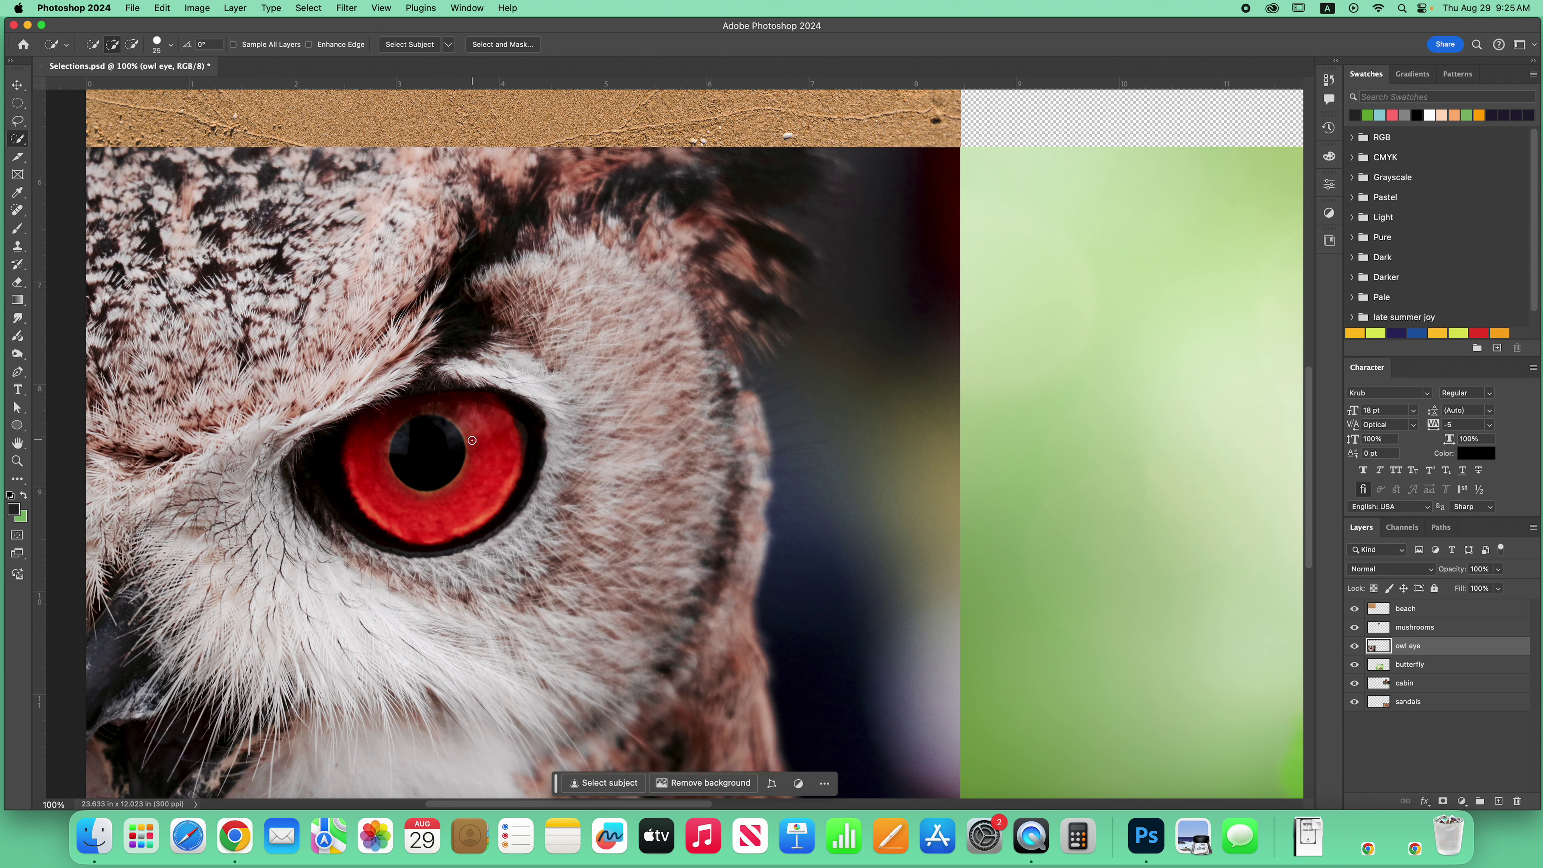
pyautogui.moveTo(479, 424)
pyautogui.mouseDown()
pyautogui.moveTo(492, 469)
pyautogui.moveTo(328, 528)
pyautogui.mouseUp()
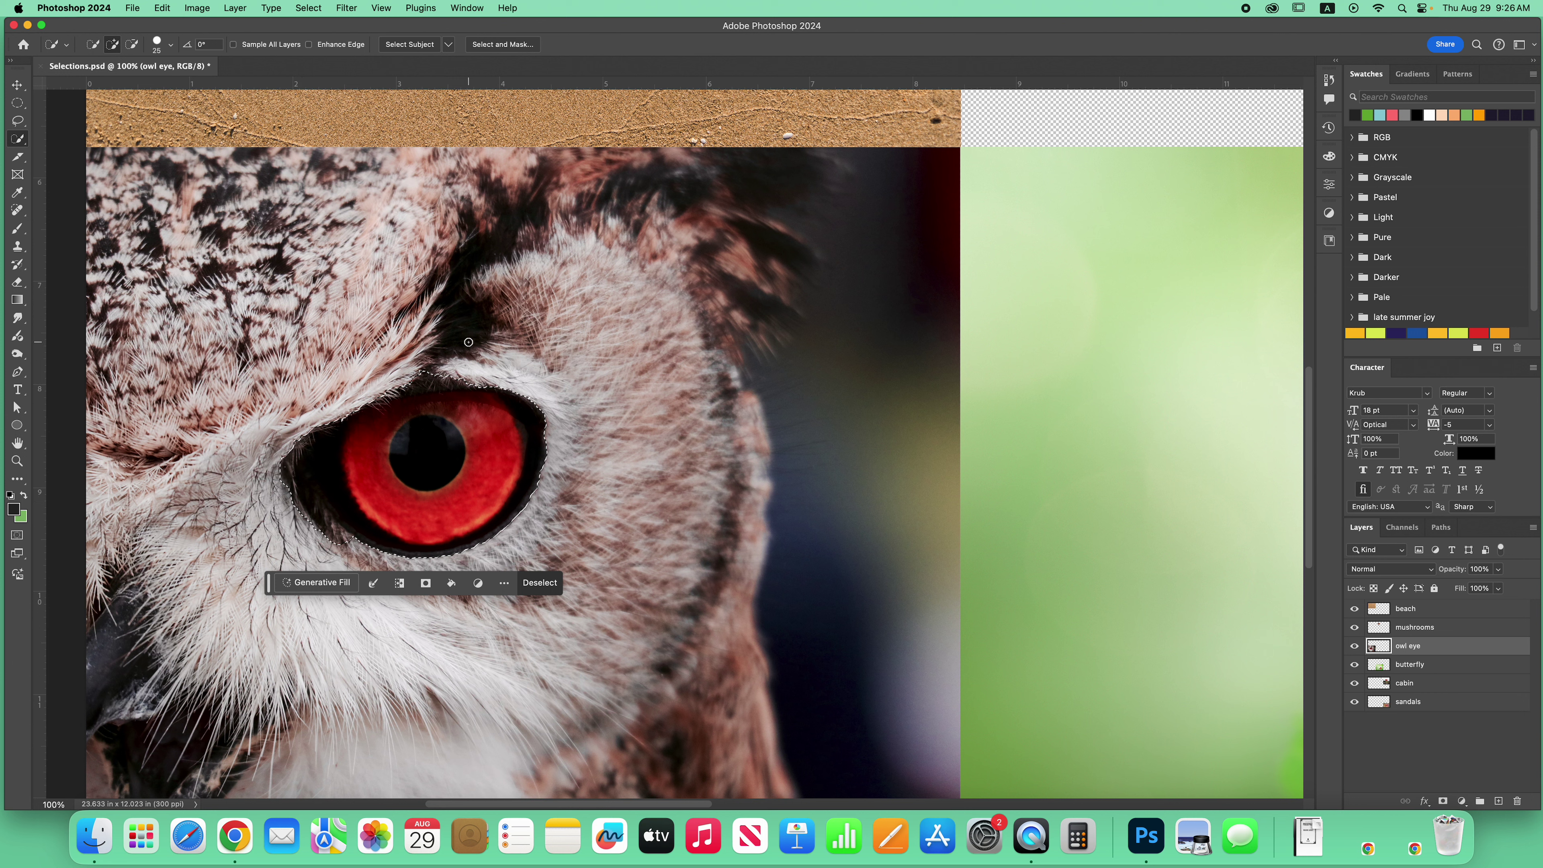
# Subtract the spill around the iris from the quick selection and add the missing upper iris and pupil back.
pyautogui.click(133, 44)
pyautogui.moveTo(384, 378)
pyautogui.mouseDown()
pyautogui.moveTo(296, 470)
pyautogui.moveTo(293, 429)
pyautogui.moveTo(301, 493)
pyautogui.moveTo(286, 491)
pyautogui.moveTo(336, 550)
pyautogui.moveTo(473, 554)
pyautogui.moveTo(525, 496)
pyautogui.mouseUp()
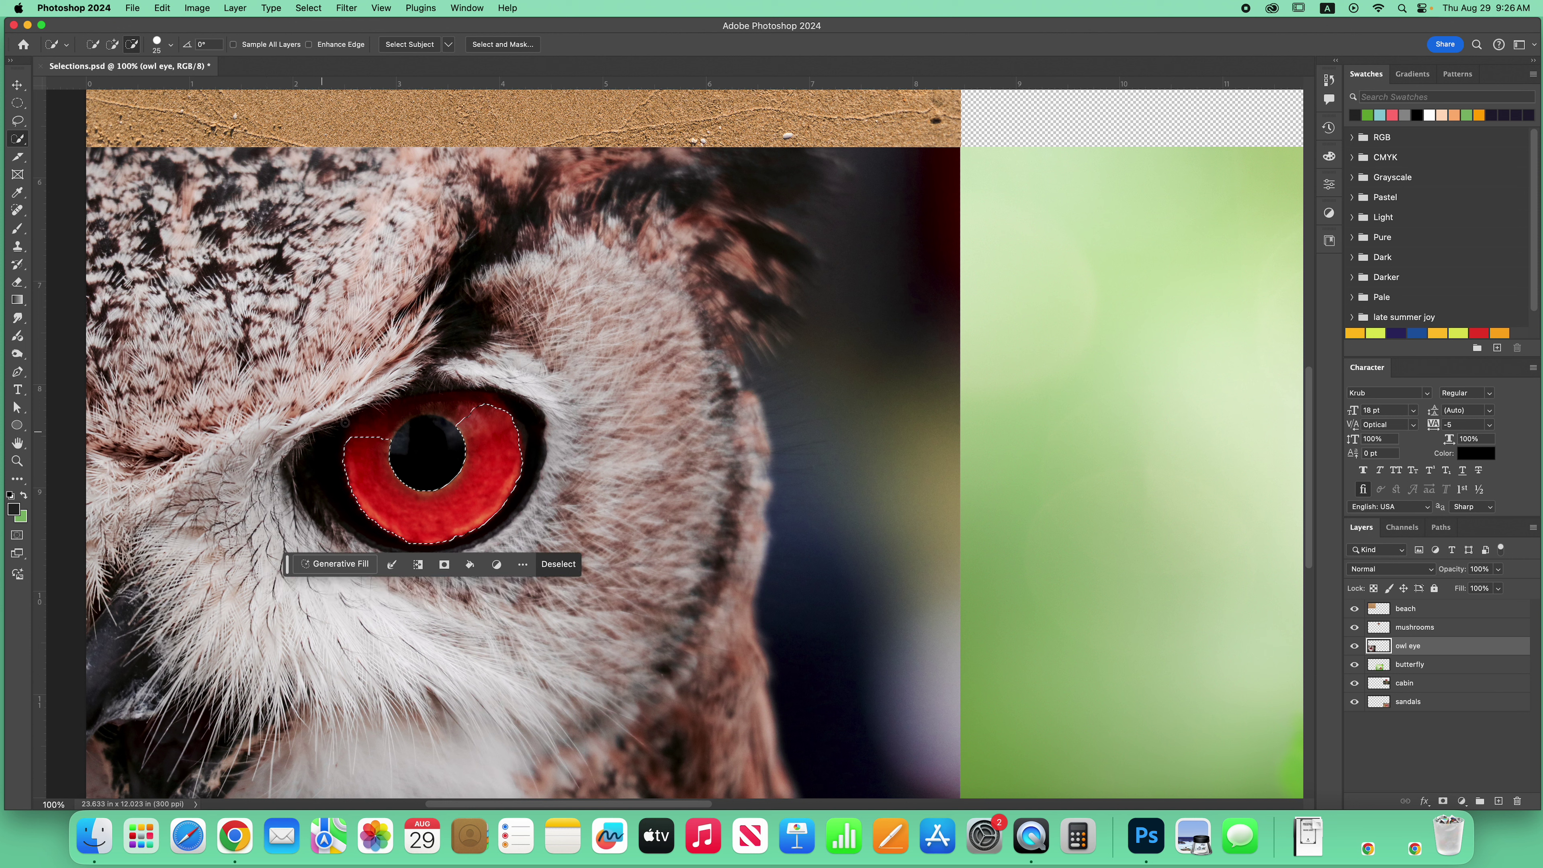
pyautogui.click(112, 44)
pyautogui.moveTo(370, 435); pyautogui.dragTo(419, 404)
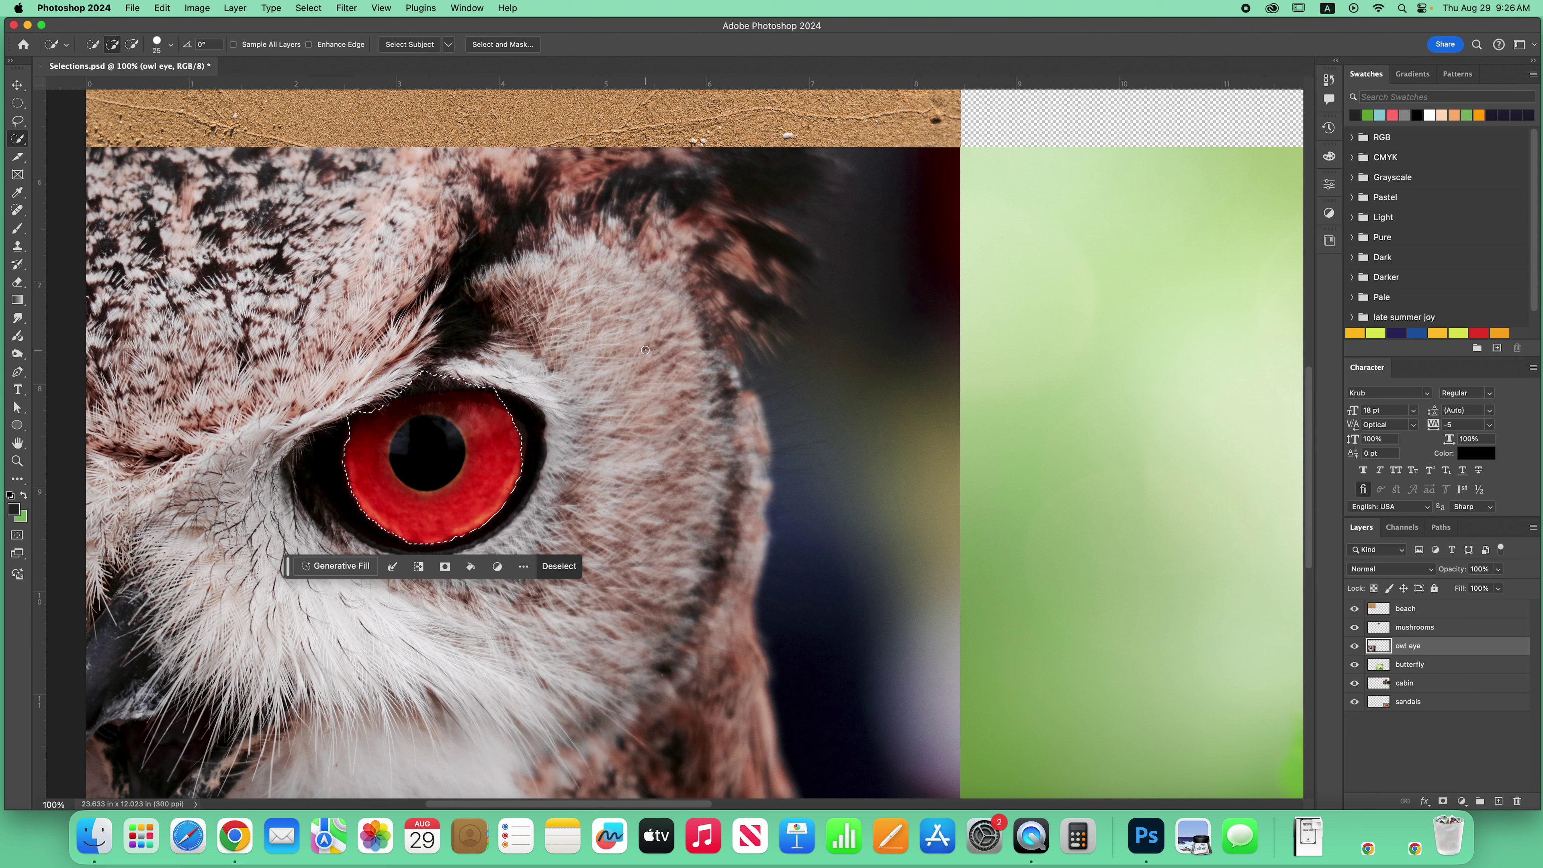
# Trim the excess above the iris's upper-left edge from the selection with the Lasso tool.
pyautogui.press('super+minus')
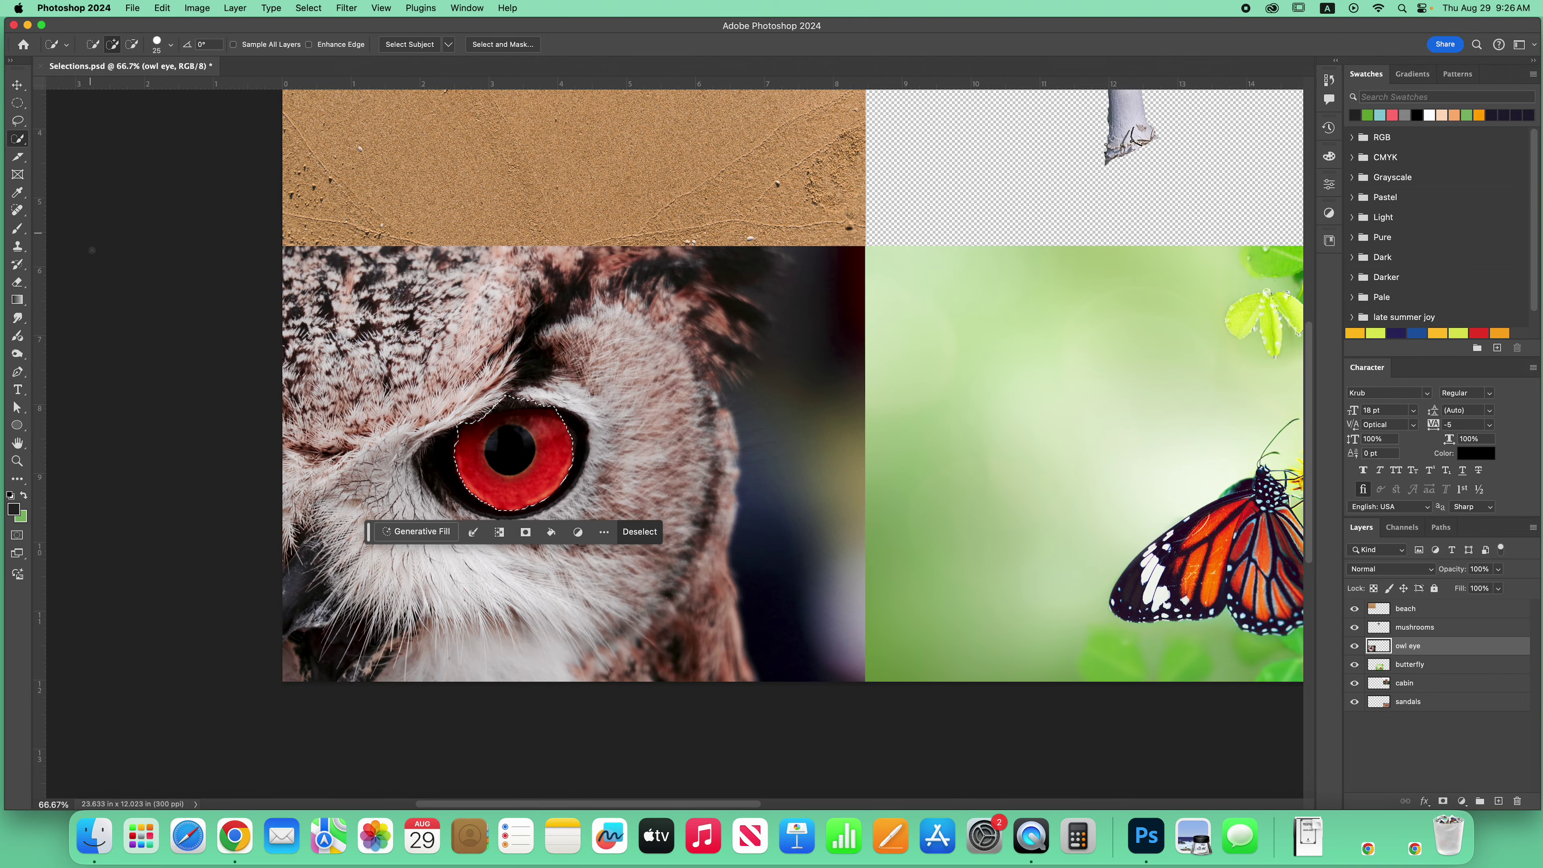
pyautogui.click(17, 120)
pyautogui.press('alt')
pyautogui.moveTo(467, 432)
pyautogui.mouseDown()
pyautogui.moveTo(503, 399)
pyautogui.moveTo(537, 407)
pyautogui.moveTo(551, 375)
pyautogui.moveTo(450, 398)
pyautogui.mouseUp()
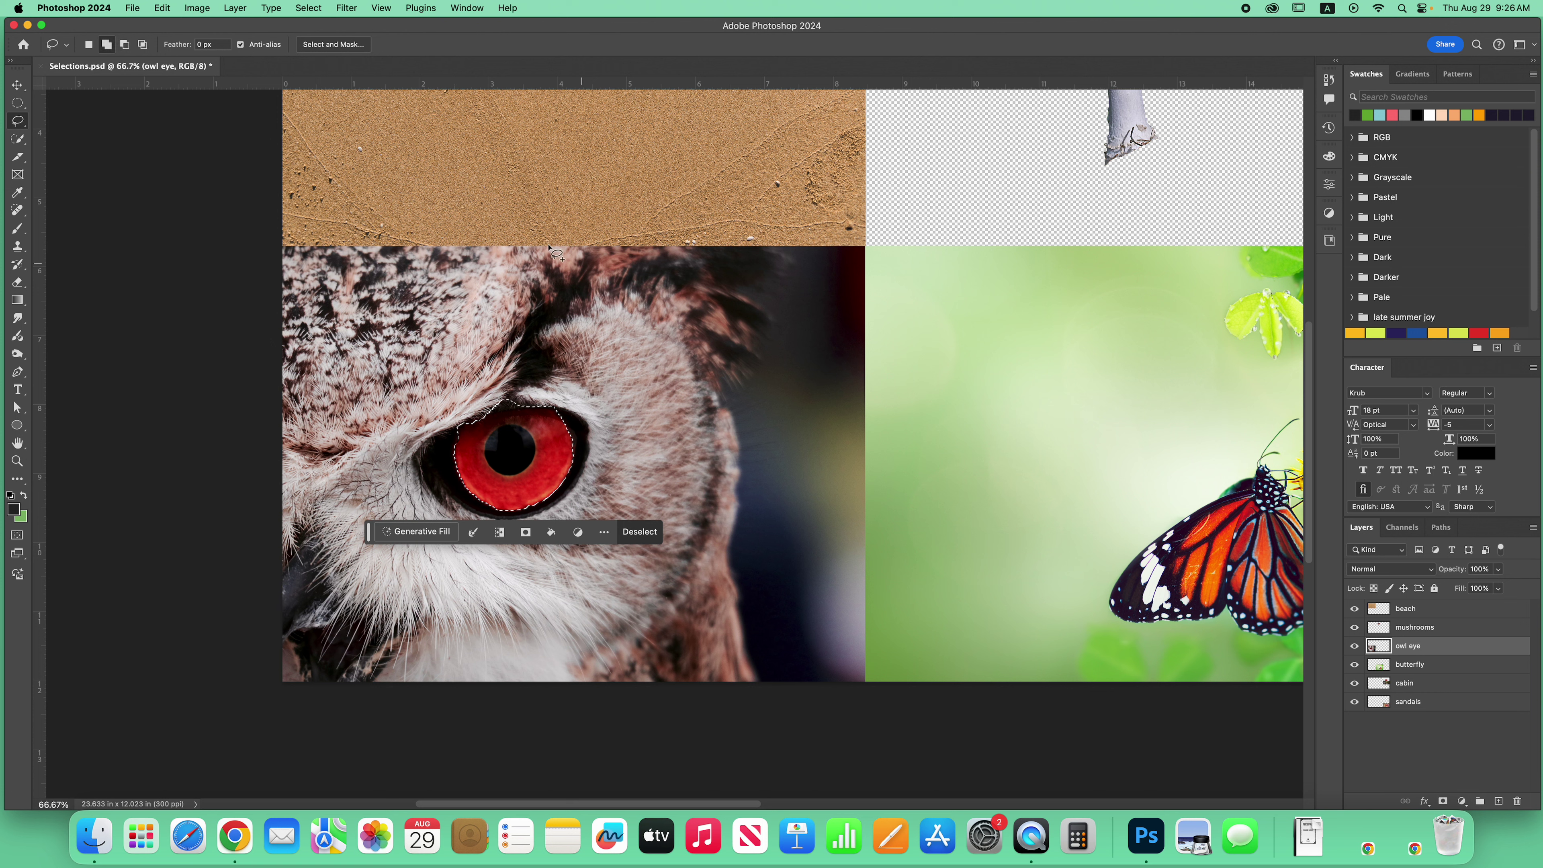
# Add a Hue/Saturation adjustment layer above the owl eye layer, masked to the iris selection.
pyautogui.click(17, 84)
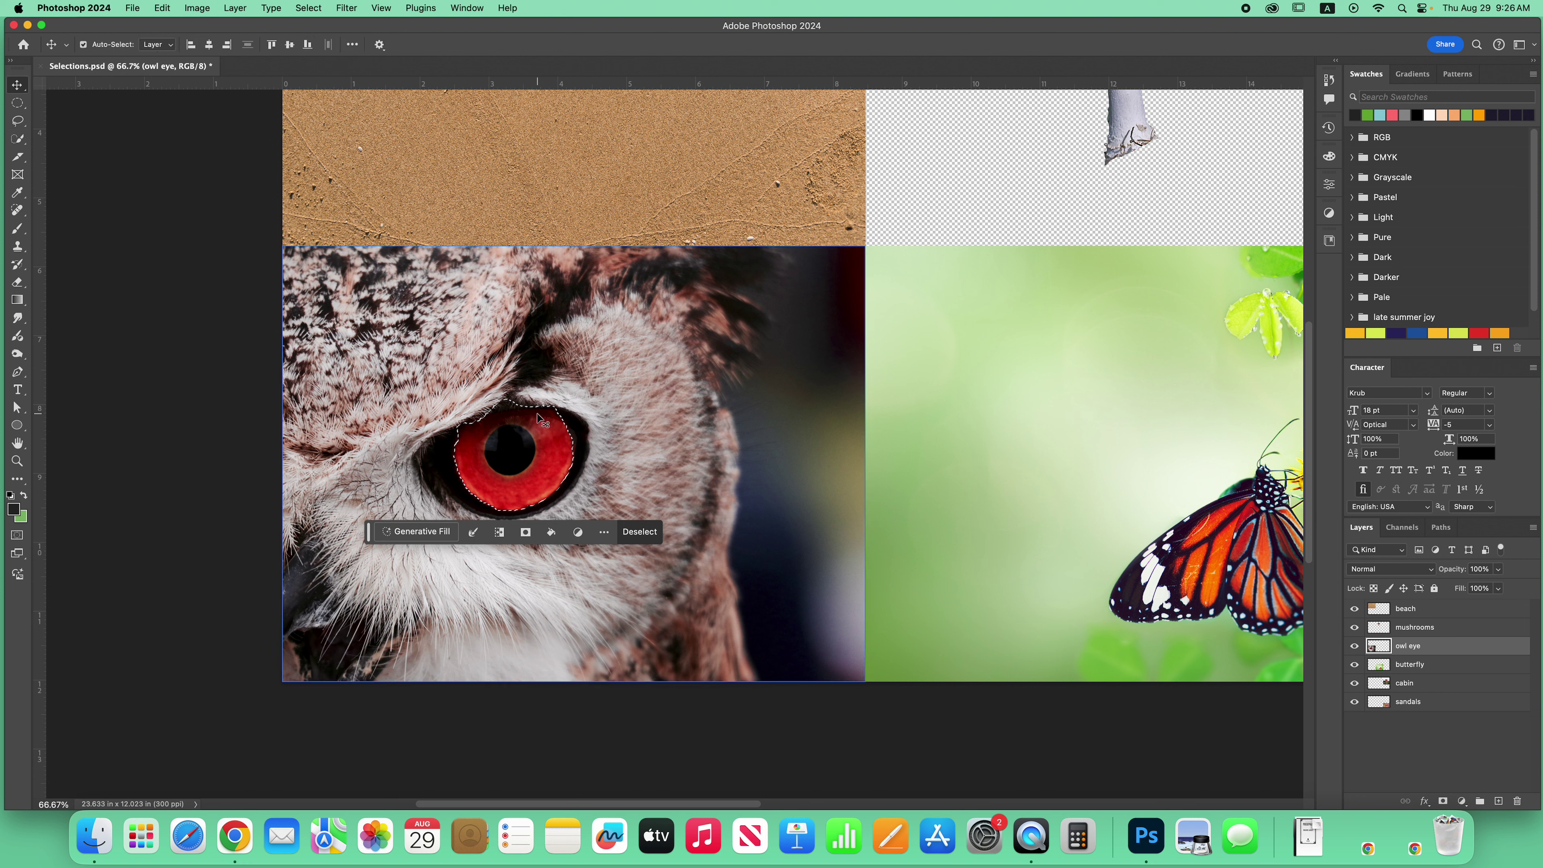
pyautogui.click(972, 402)
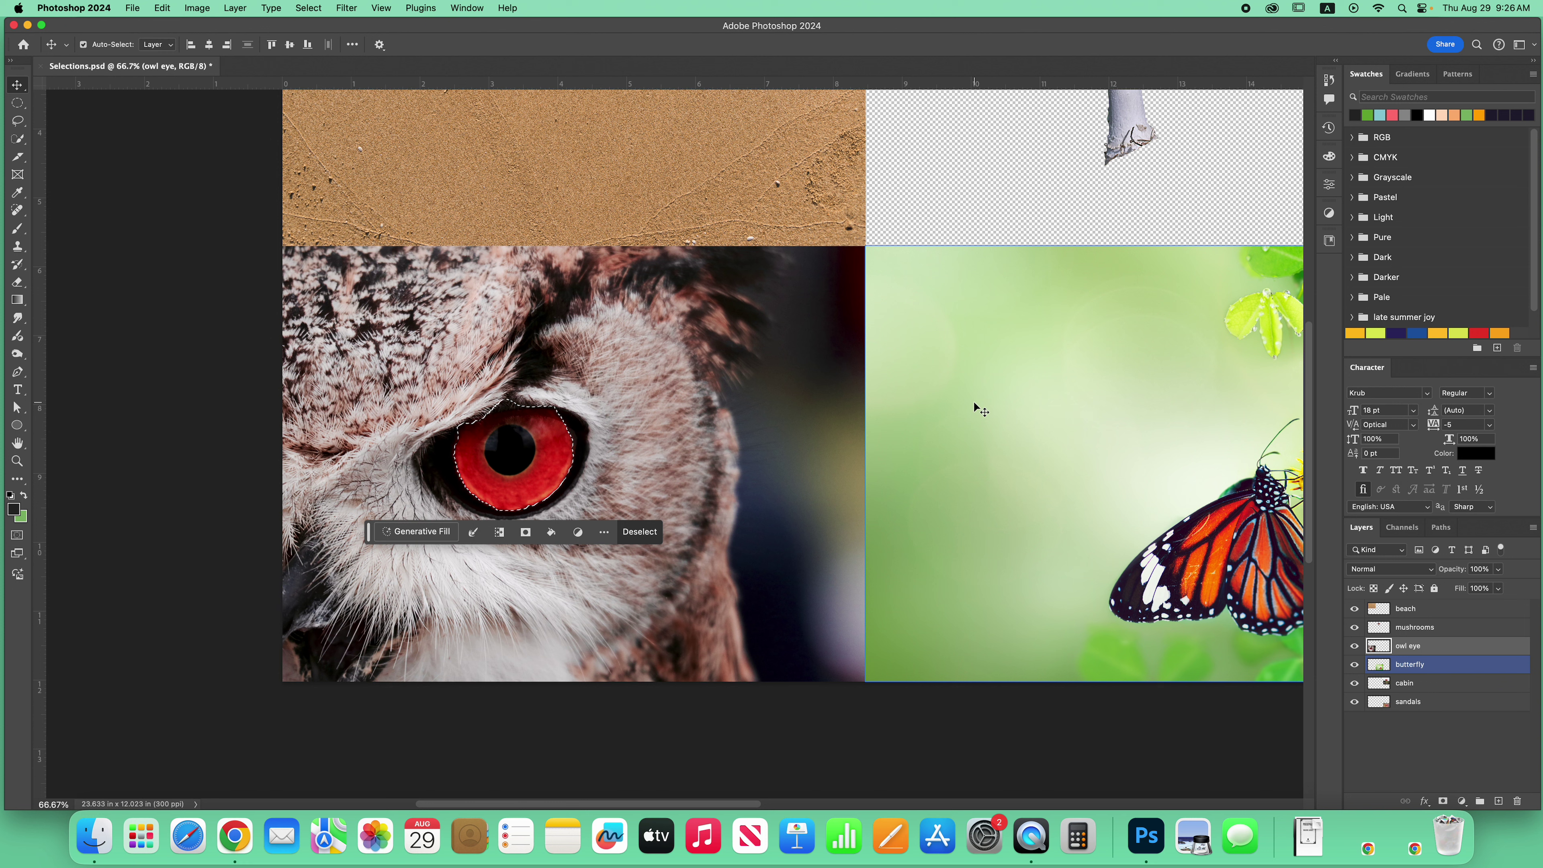
pyautogui.click(790, 413)
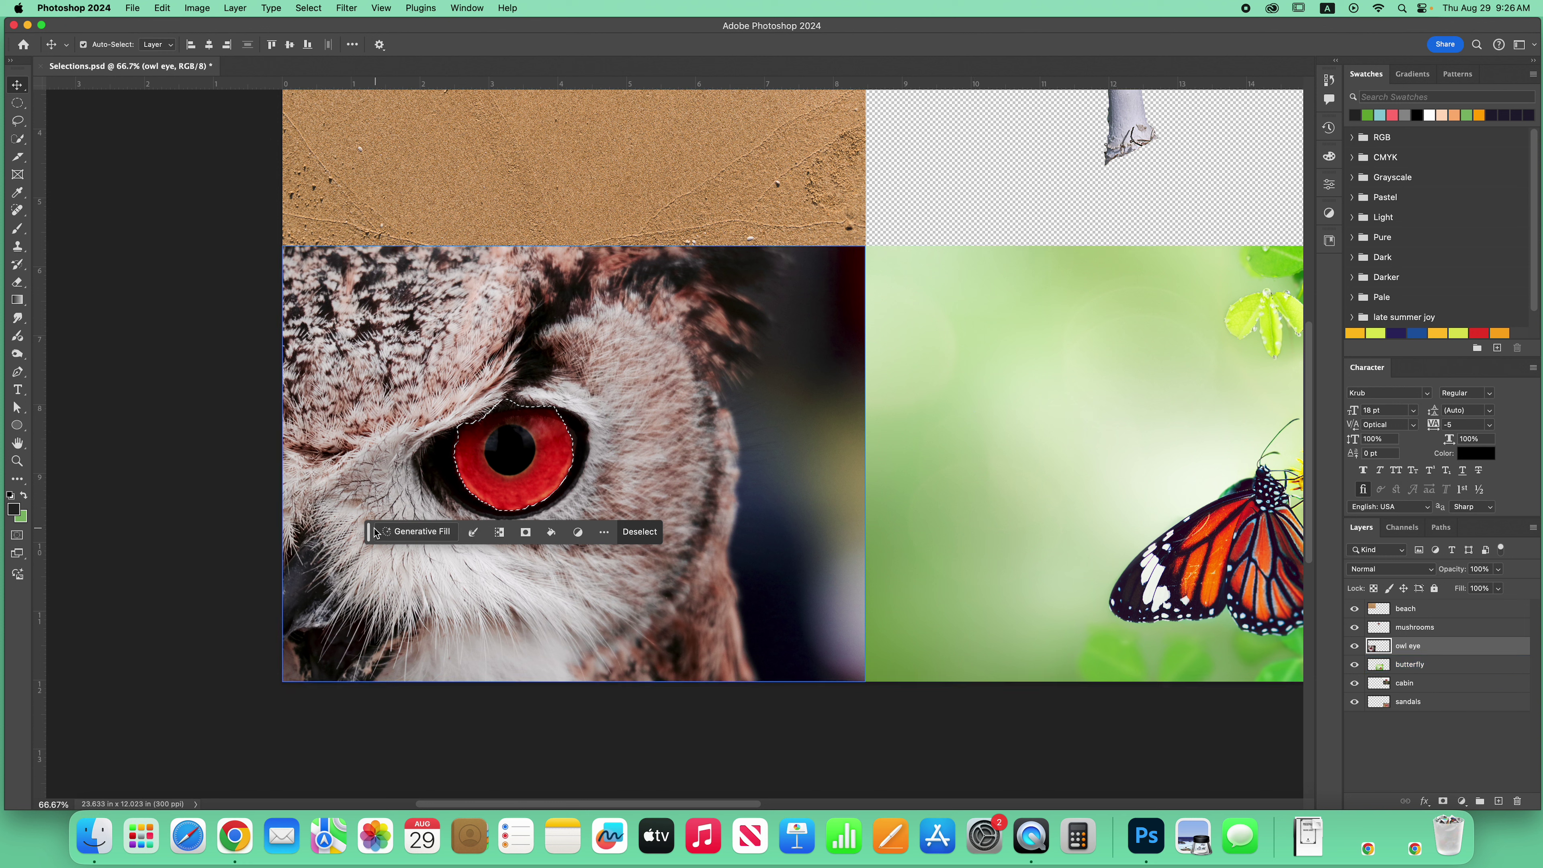
pyautogui.moveTo(369, 531); pyautogui.dragTo(151, 664)
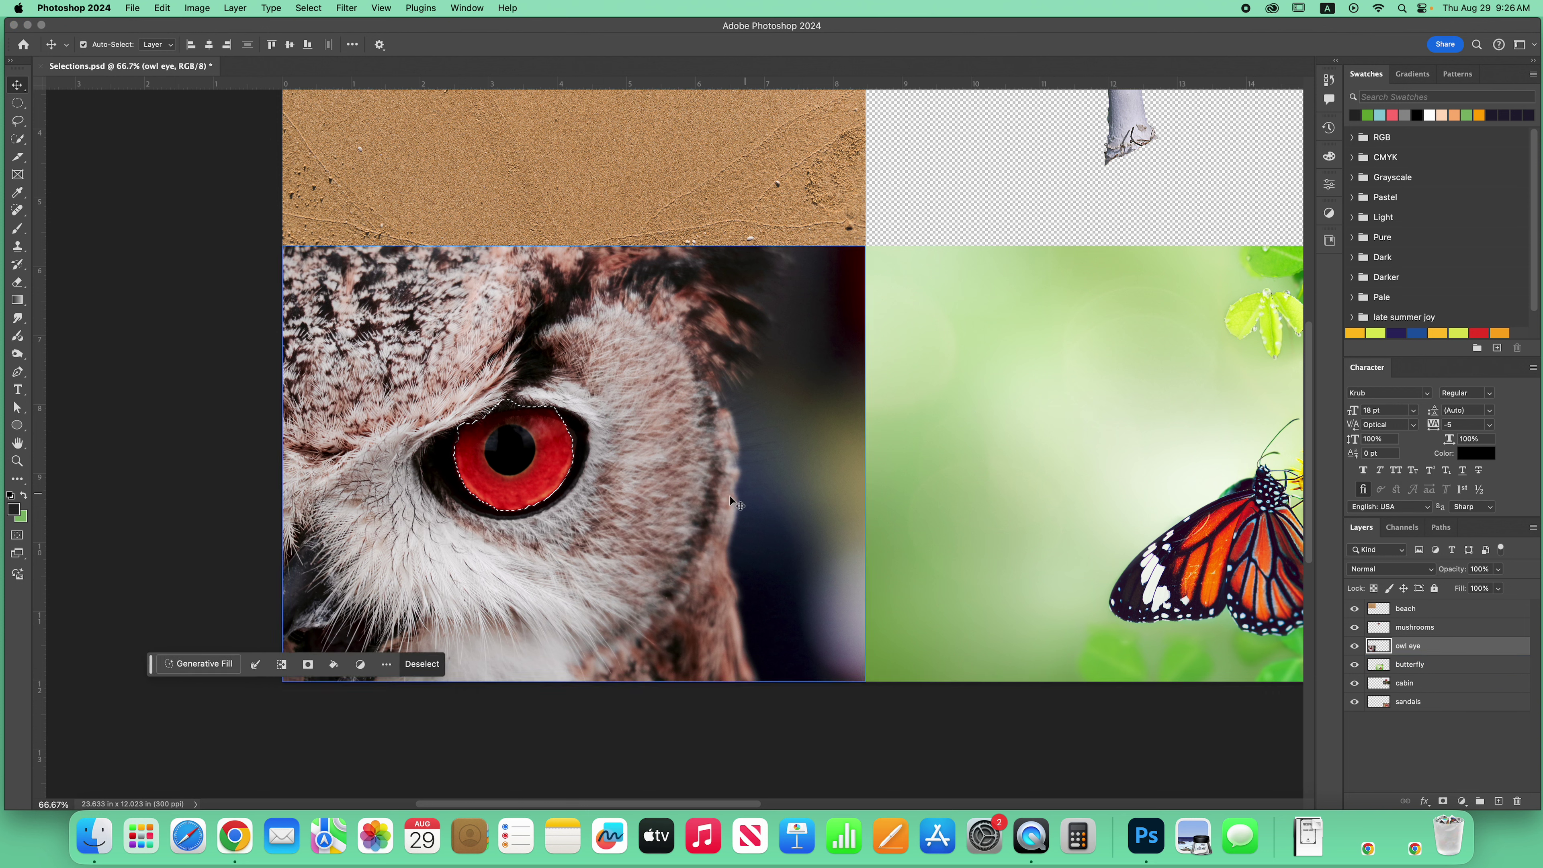
pyautogui.click(918, 352)
pyautogui.click(607, 399)
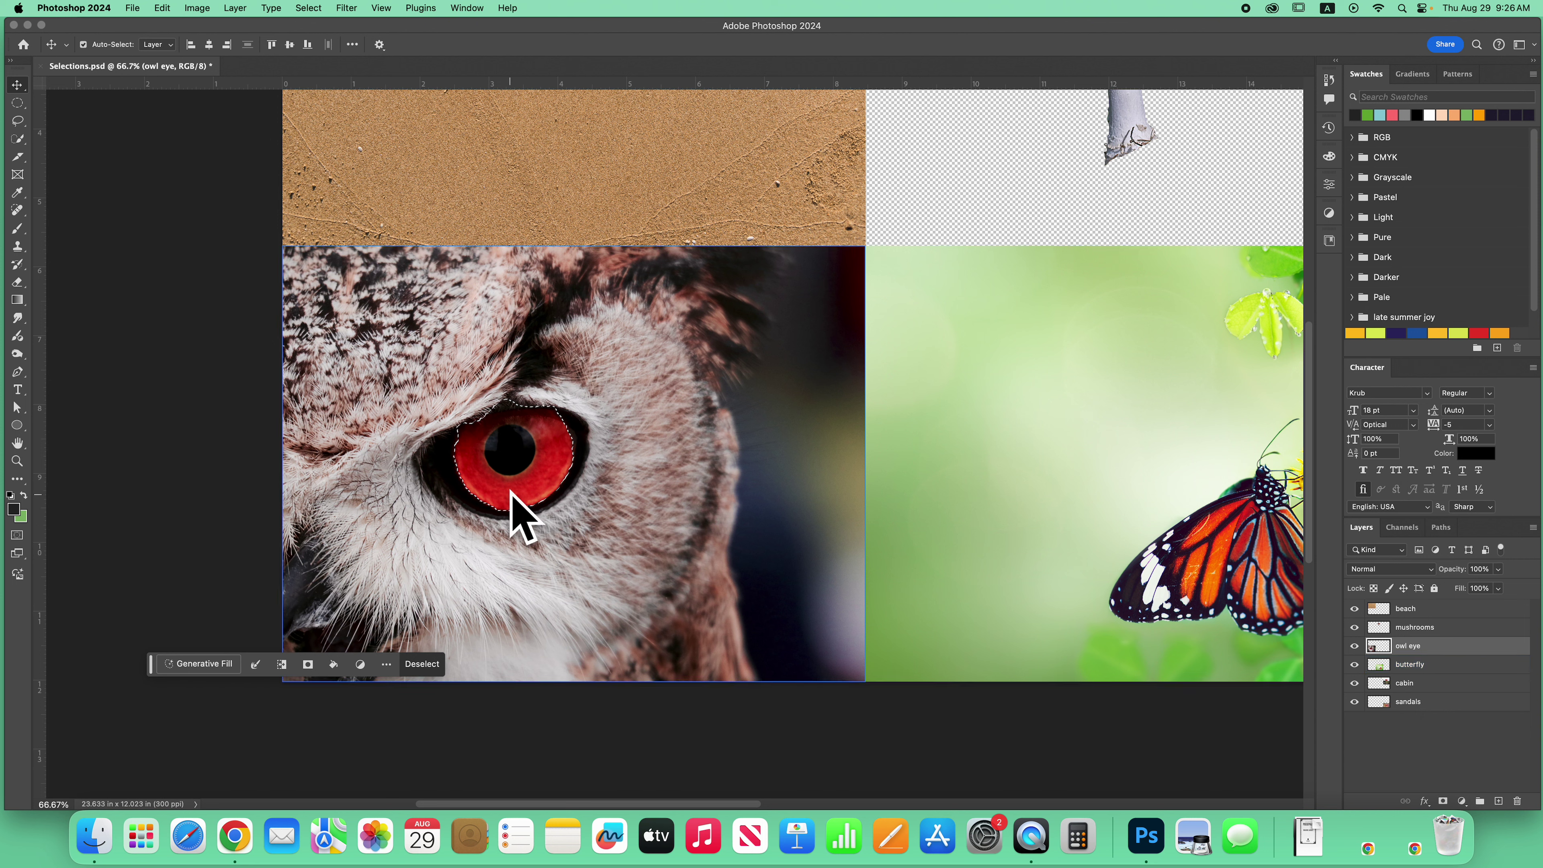
pyautogui.click(1461, 801)
pyautogui.click(1425, 643)
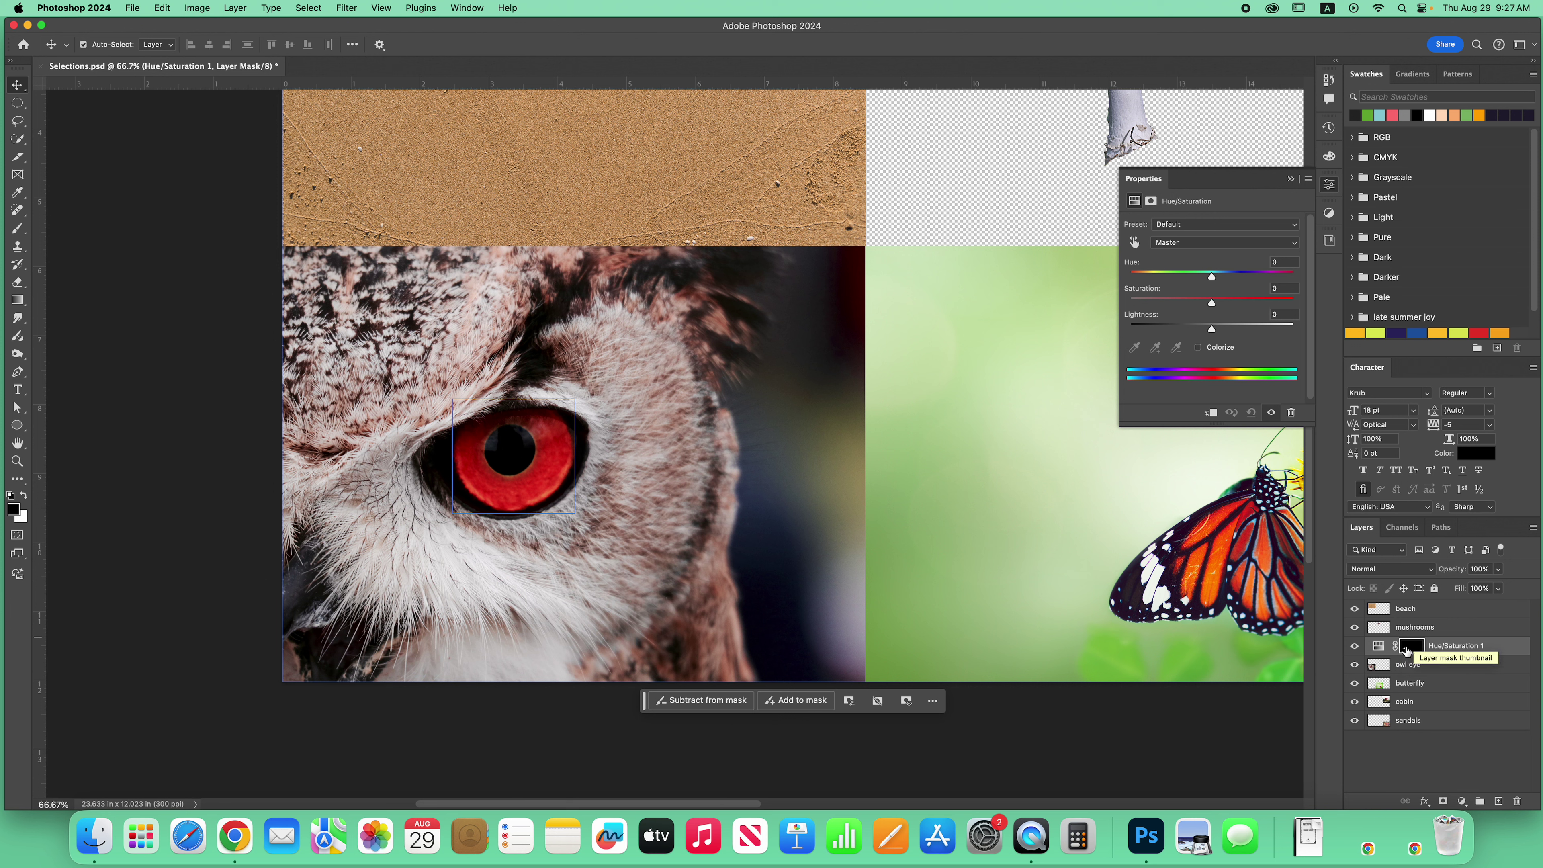
# Recolour the iris yellow by setting the adjustment's Hue to +40, Saturation to +34 and Lightness to -2.
pyautogui.press('super+BackSpace')
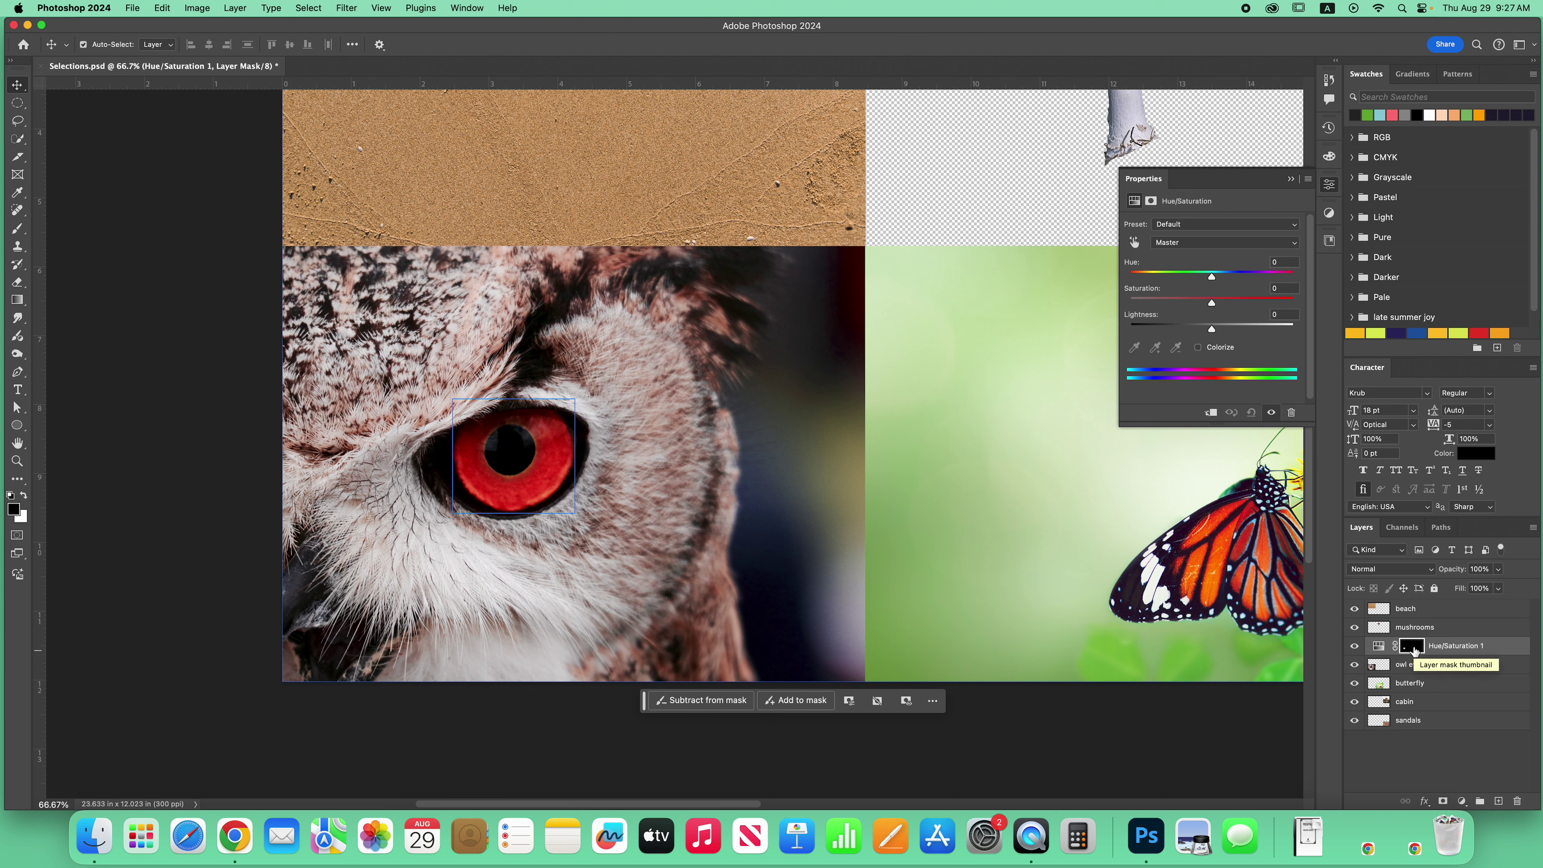
pyautogui.click(1380, 646)
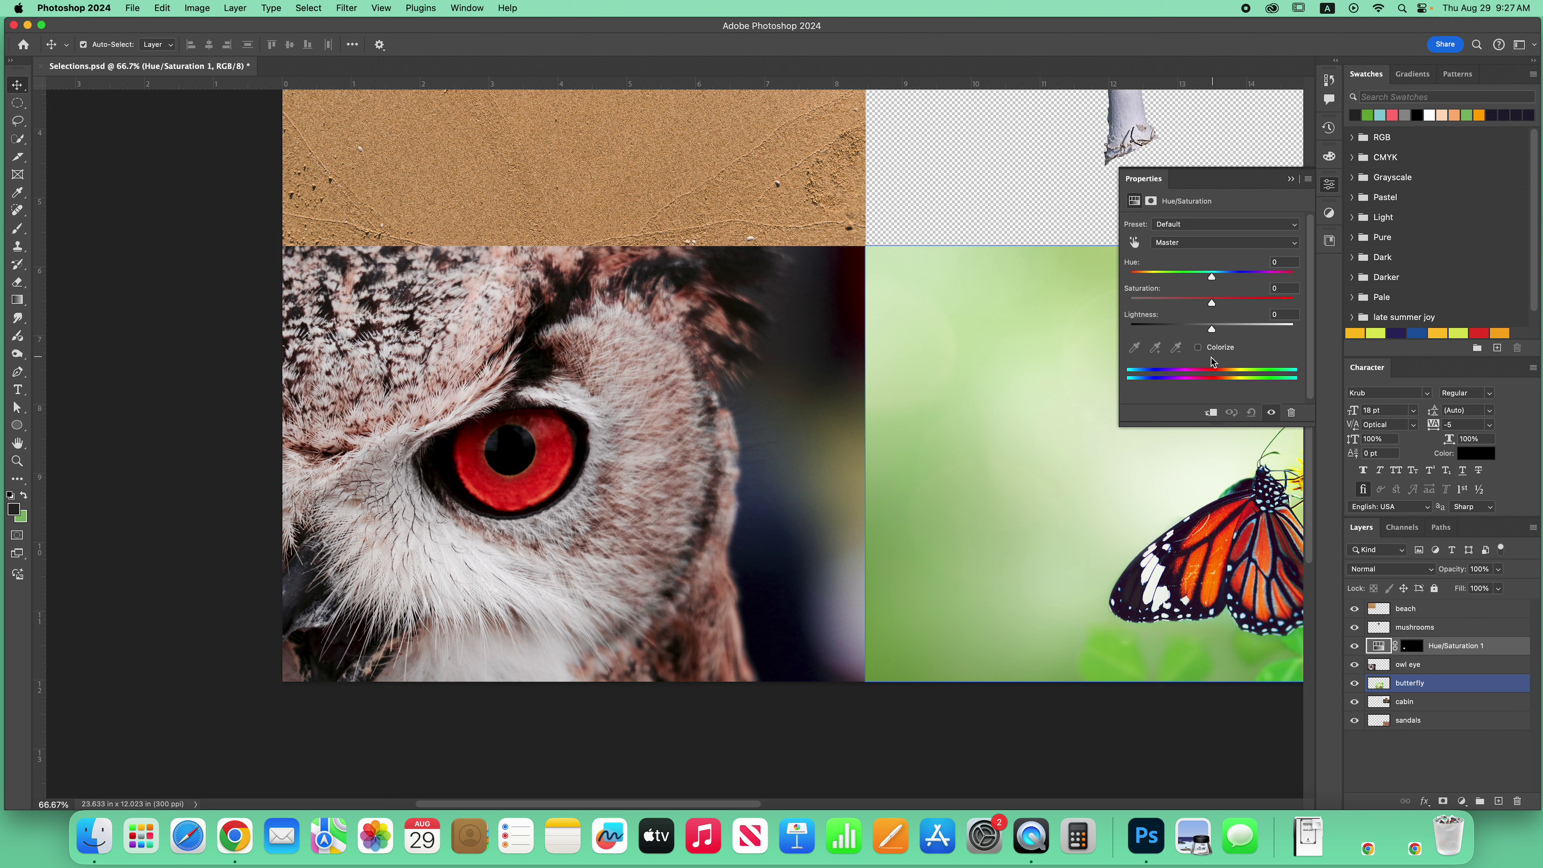
pyautogui.moveTo(1213, 280); pyautogui.dragTo(1245, 281)
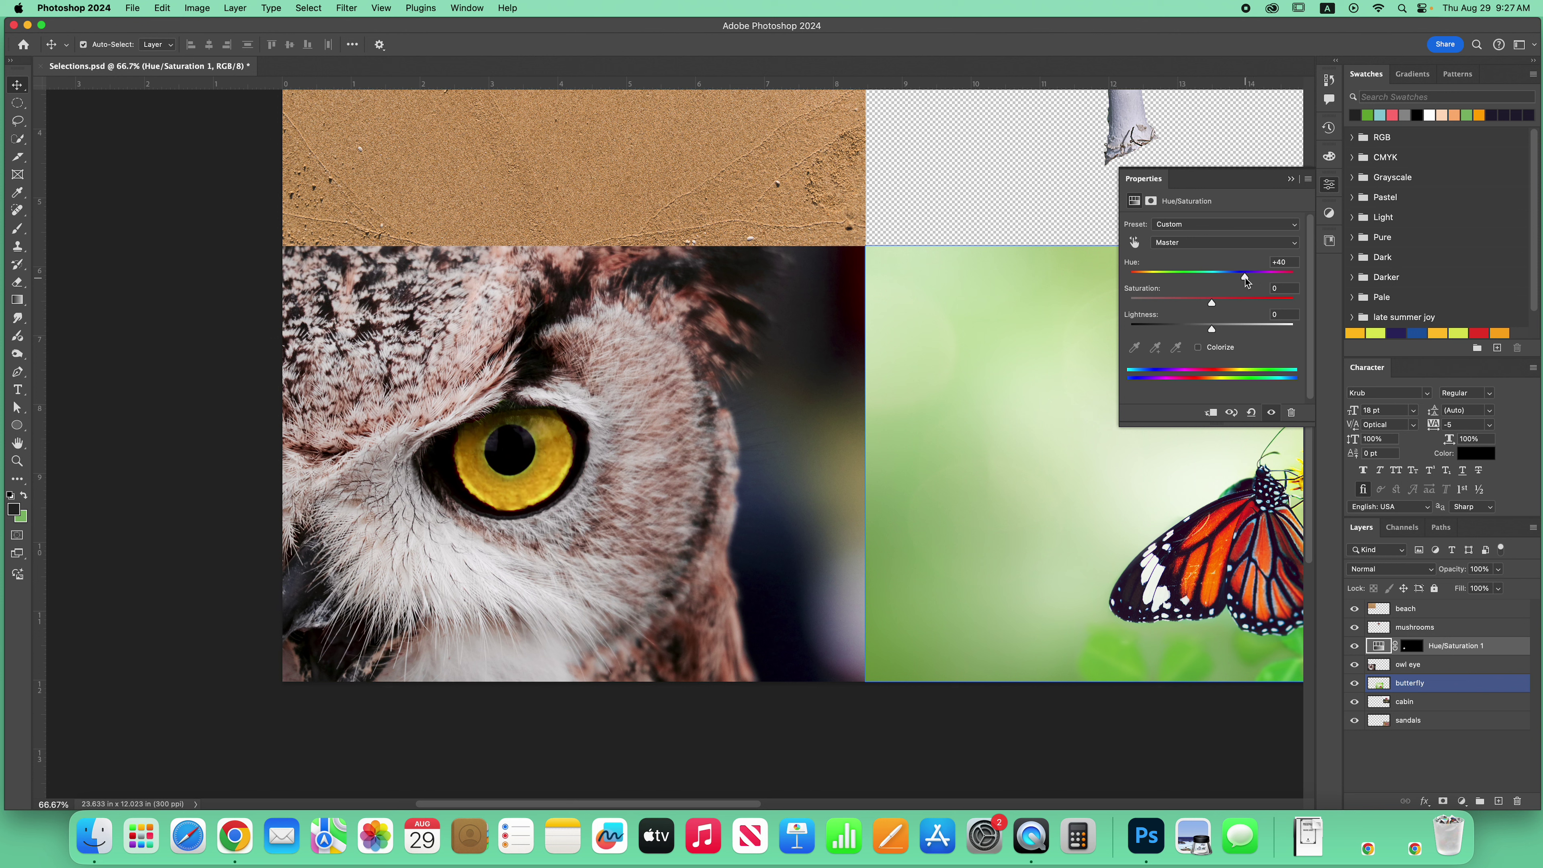
pyautogui.moveTo(1212, 304); pyautogui.dragTo(1230, 335)
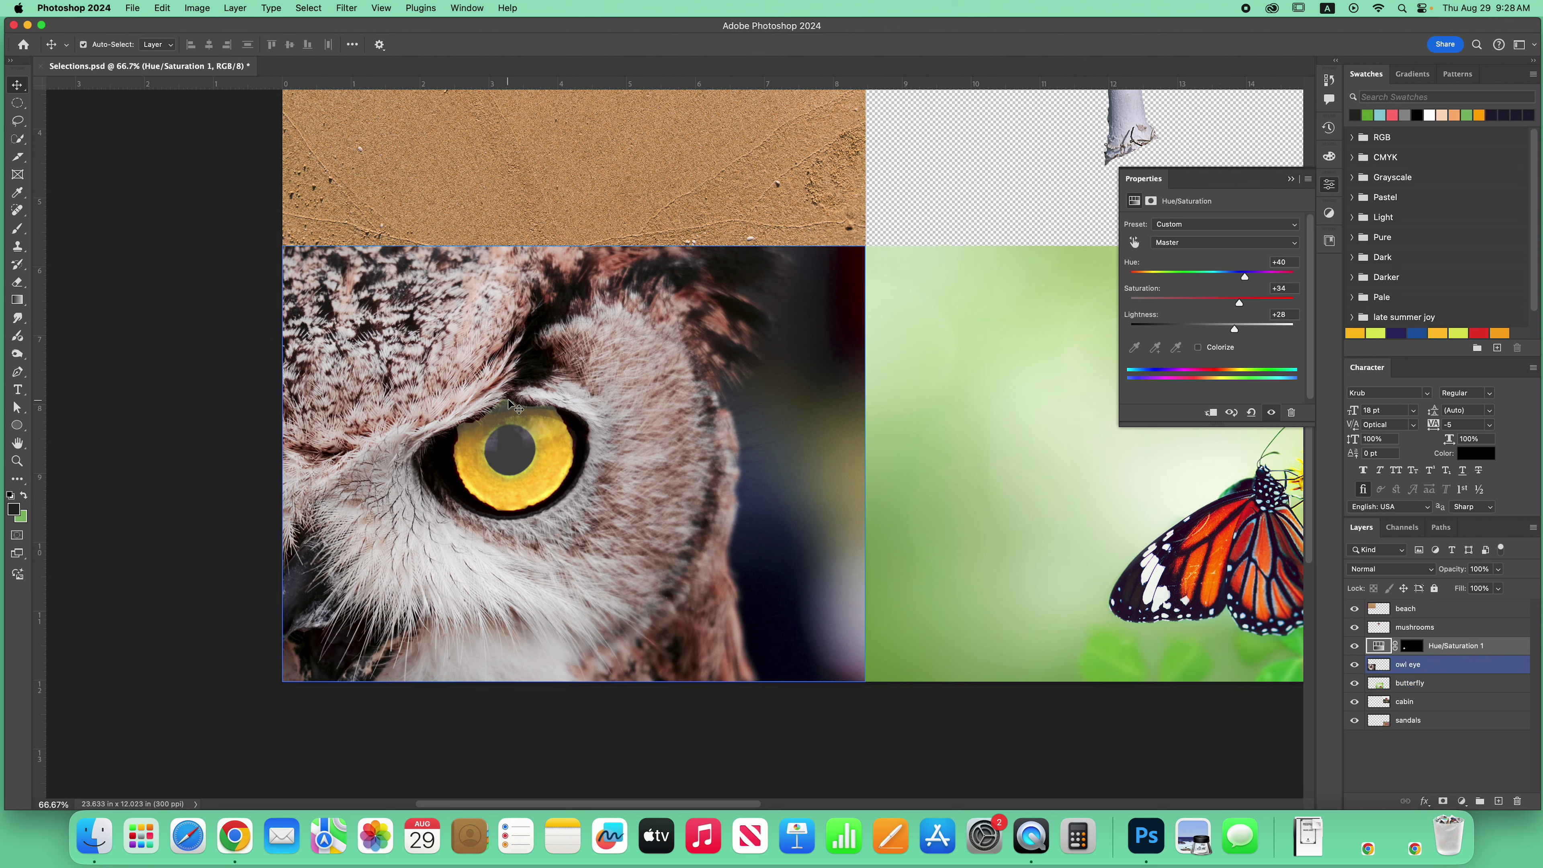
pyautogui.moveTo(1234, 329); pyautogui.dragTo(1200, 332)
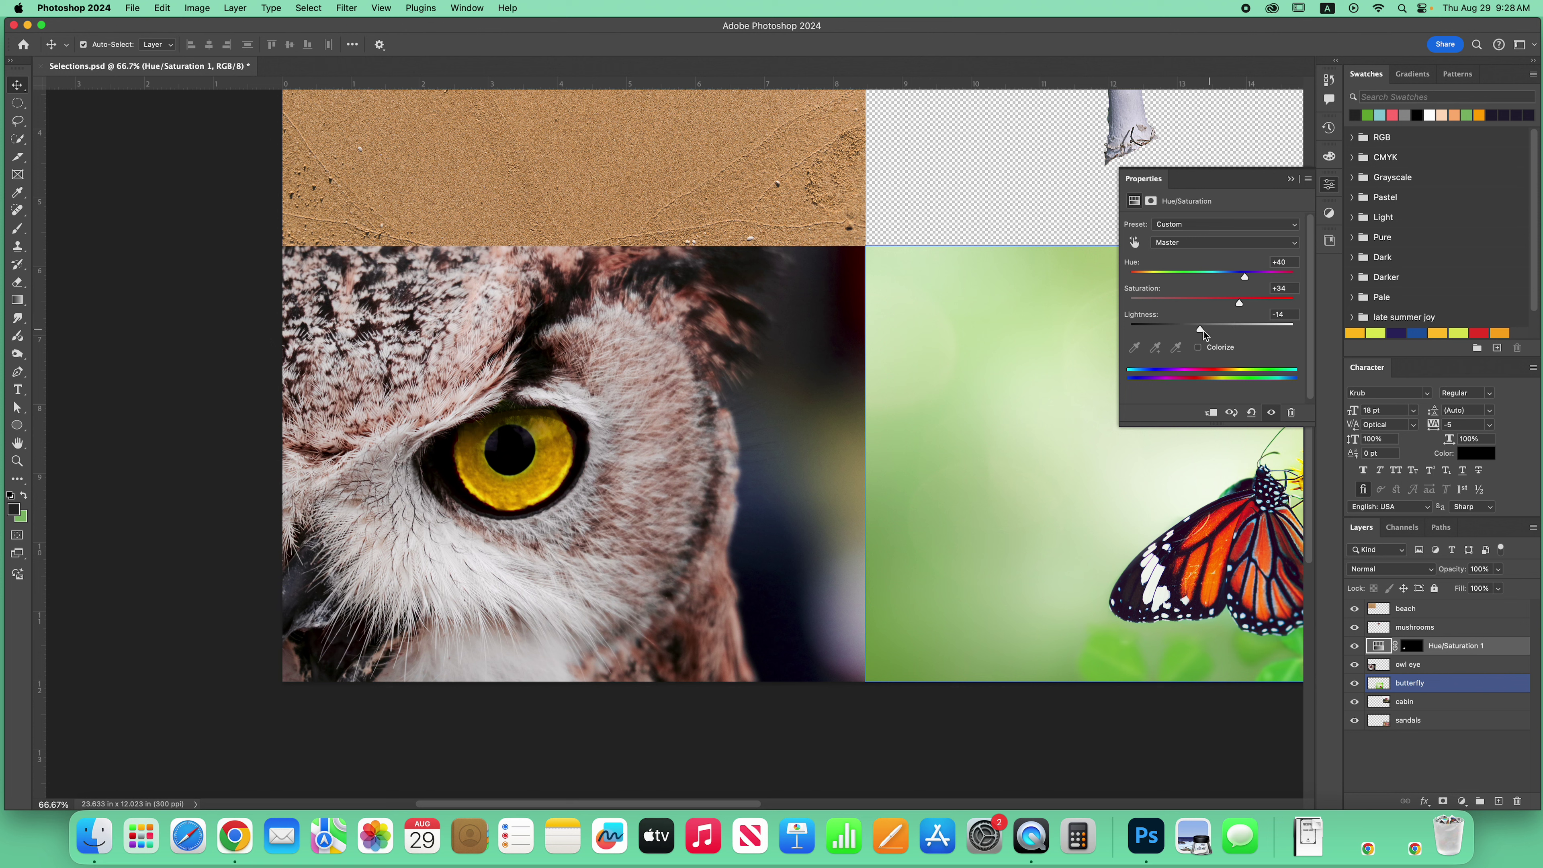
pyautogui.moveTo(1201, 331); pyautogui.dragTo(1207, 333)
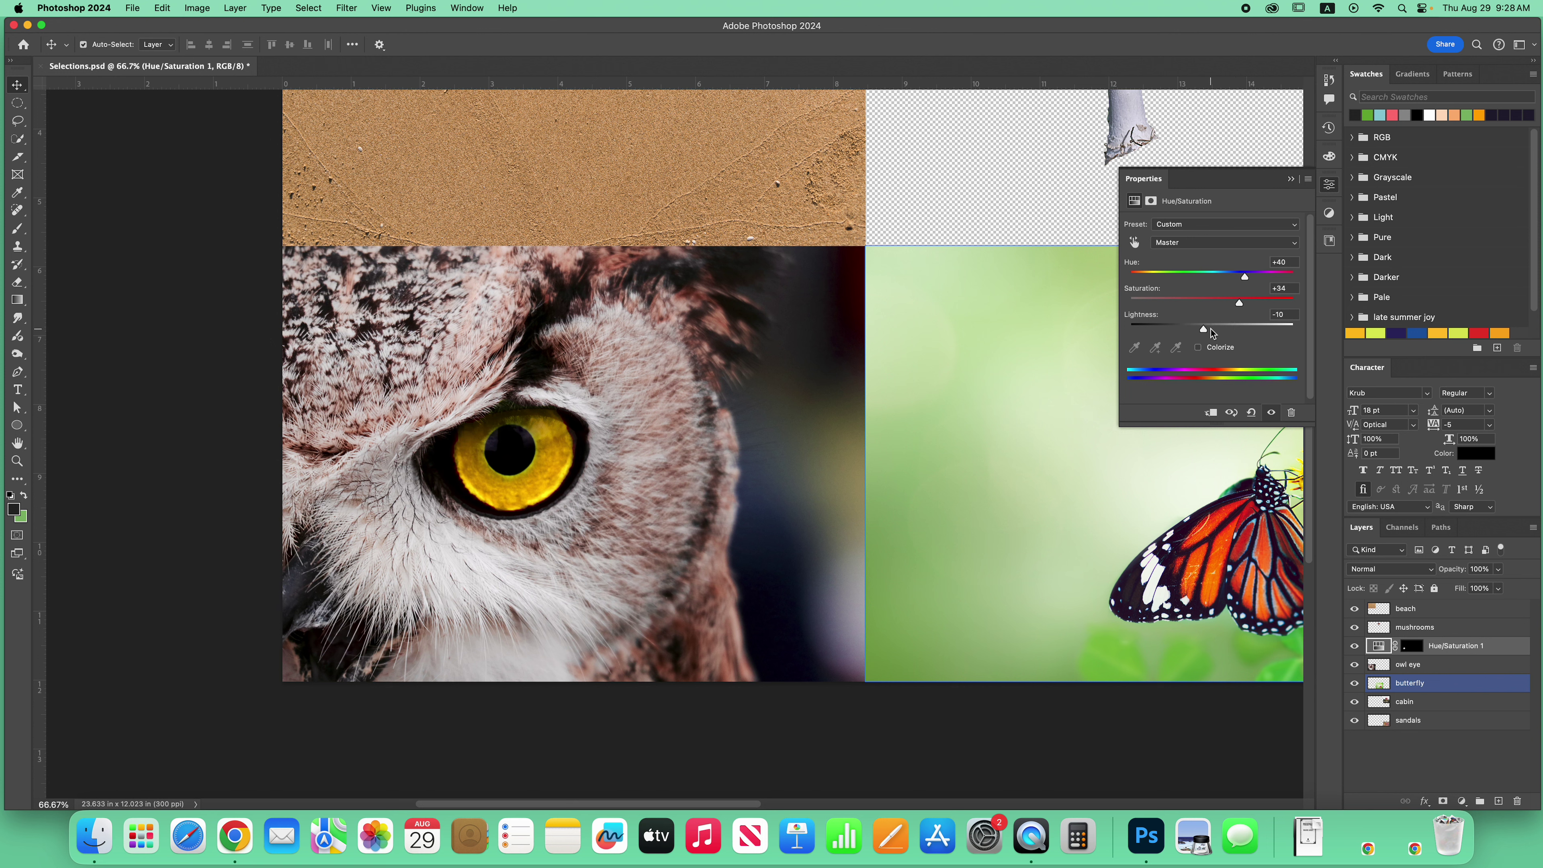
pyautogui.click(1329, 184)
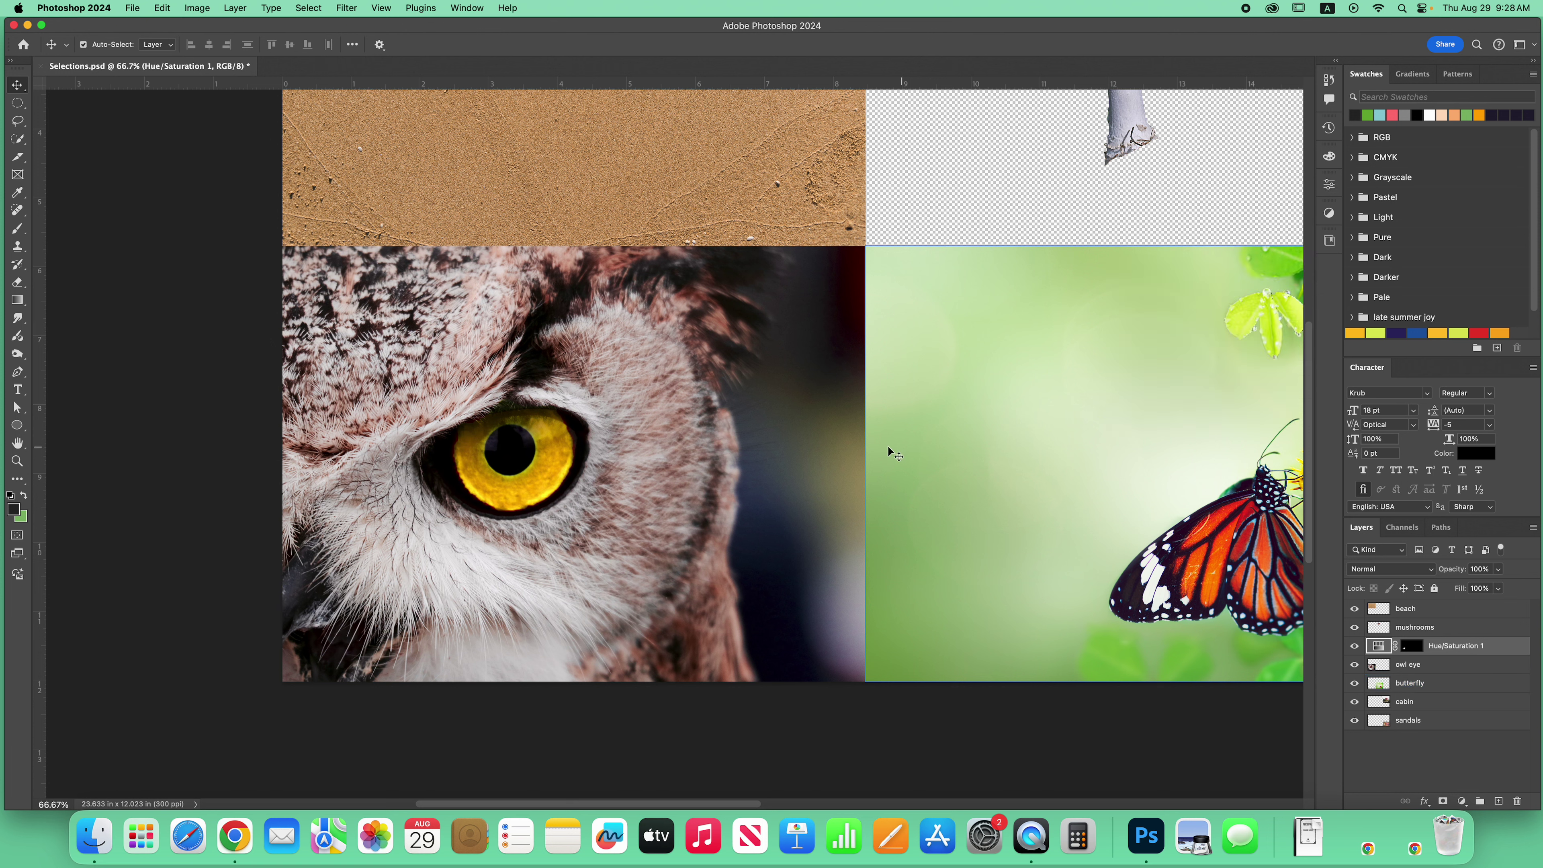
# Inspect the recoloured eye up close, select the adjustment layer's mask and reopen the Hue/Saturation settings.
pyautogui.press('super+equal')
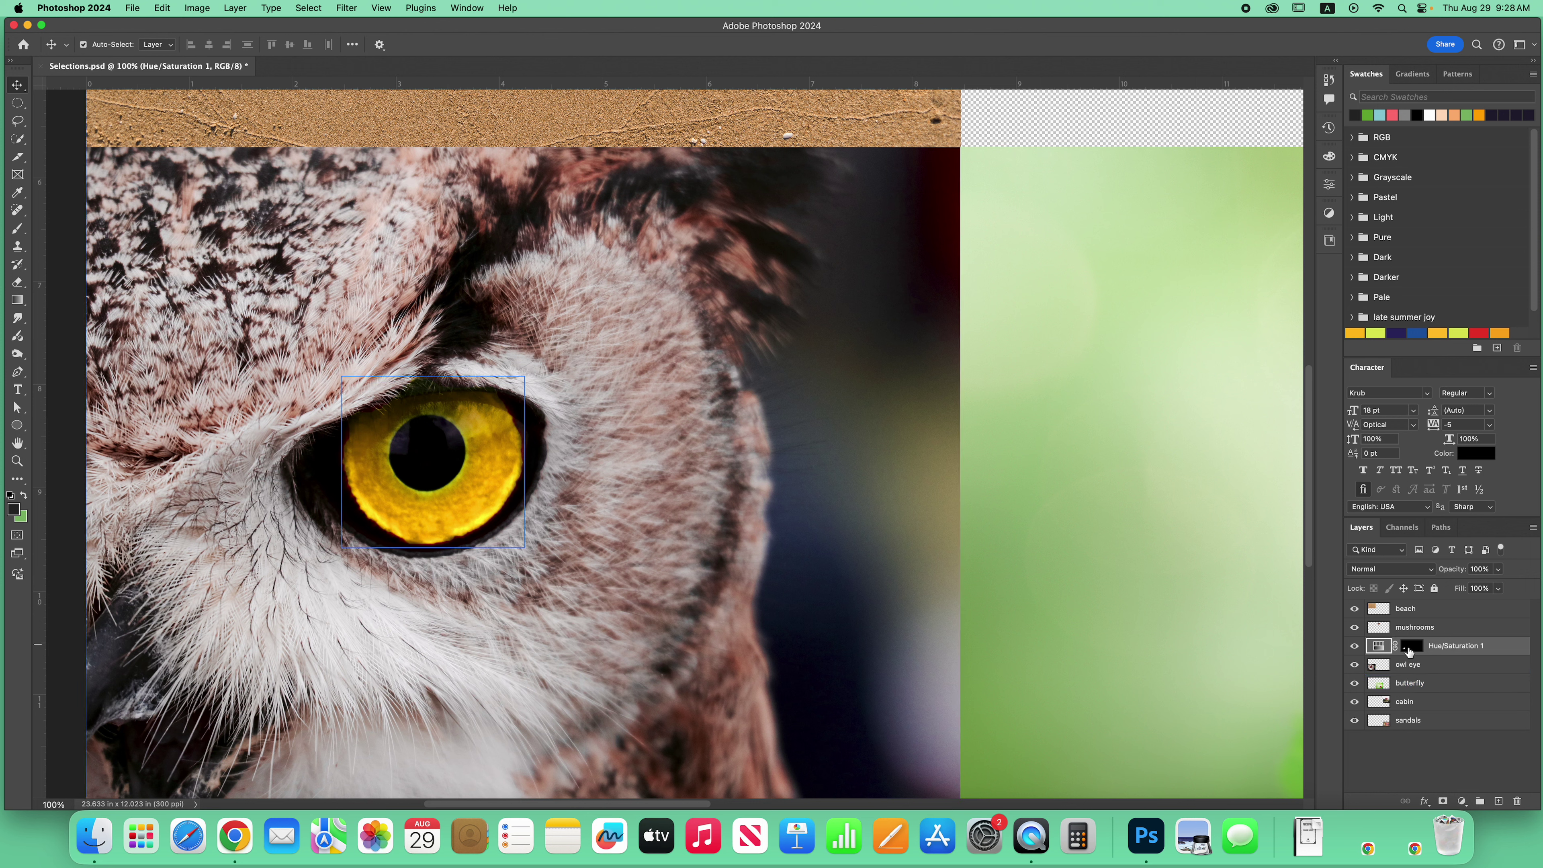
pyautogui.click(1230, 504)
pyautogui.click(370, 446)
pyautogui.click(1414, 647)
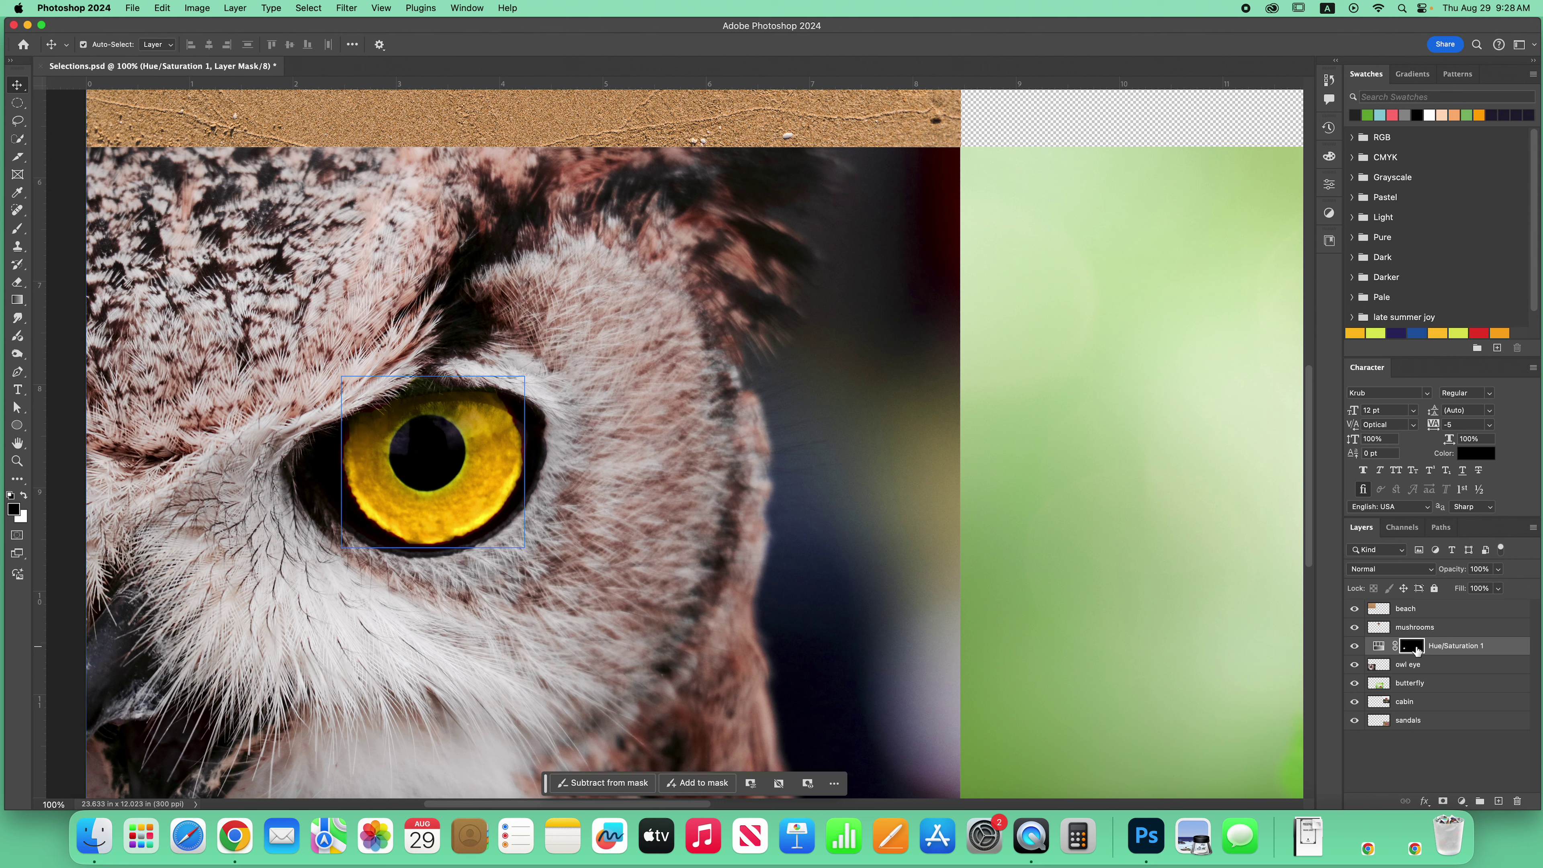
pyautogui.click(1380, 648)
pyautogui.doubleClick(1380, 648)
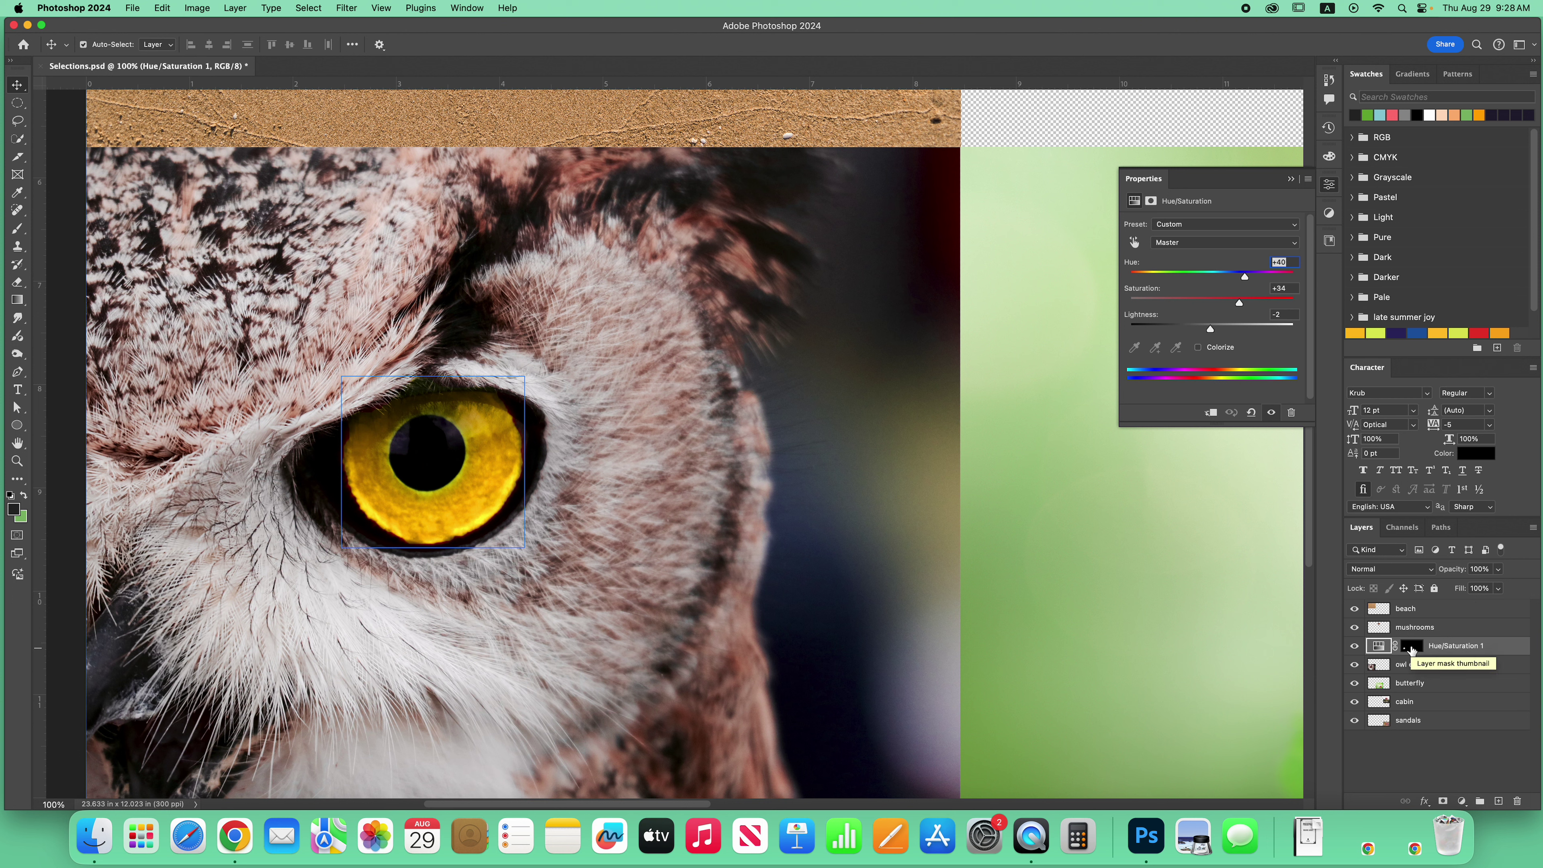
# Paint the Hue/Saturation layer's mask white along the iris's left edge with a 100 px Brush to extend the yellow.
pyautogui.click(1411, 648)
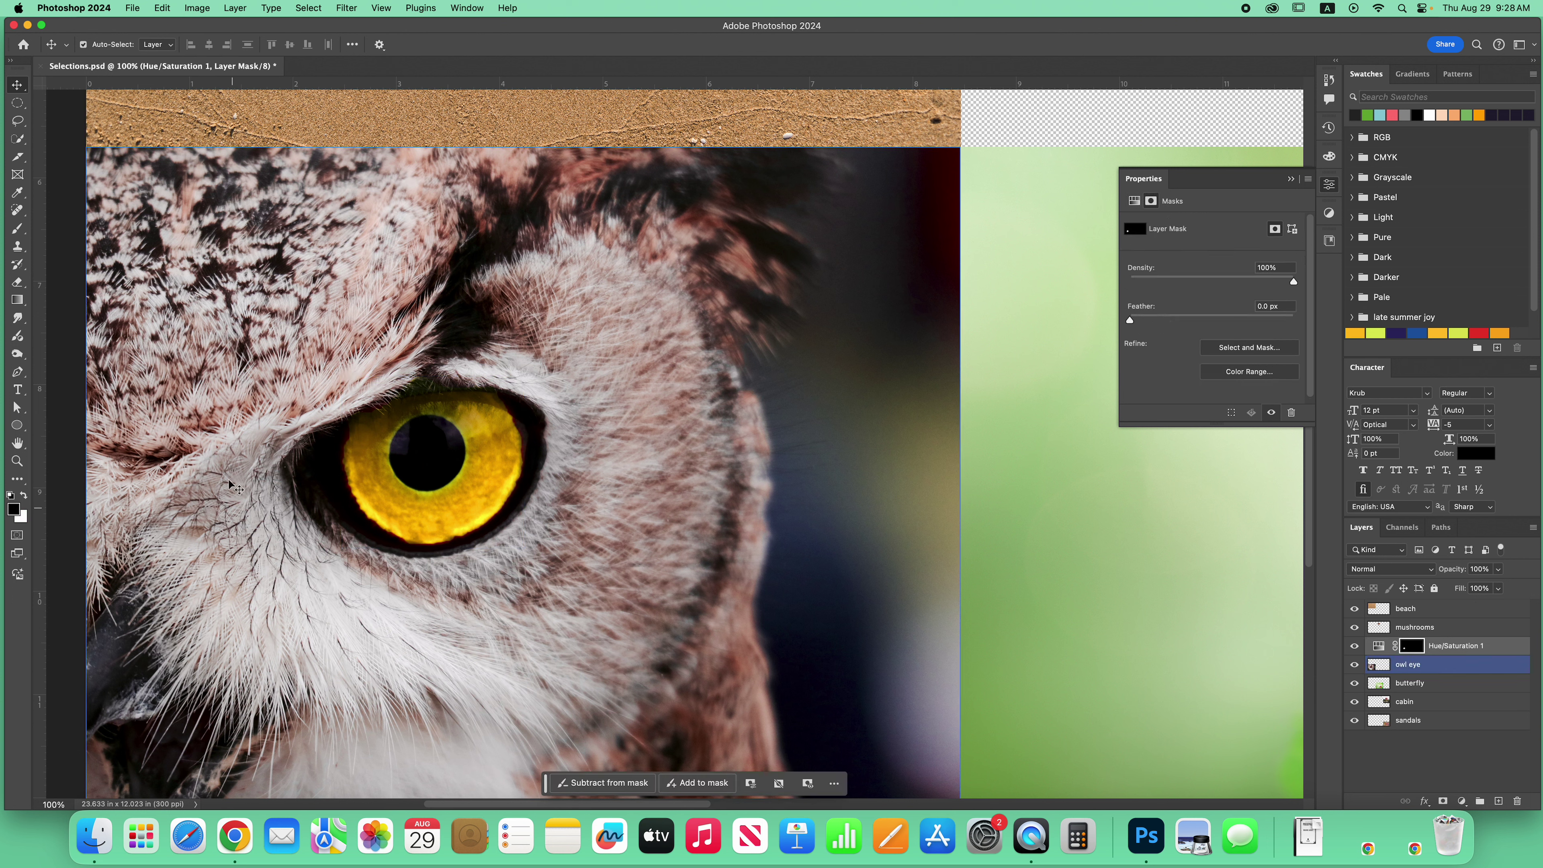
pyautogui.click(17, 229)
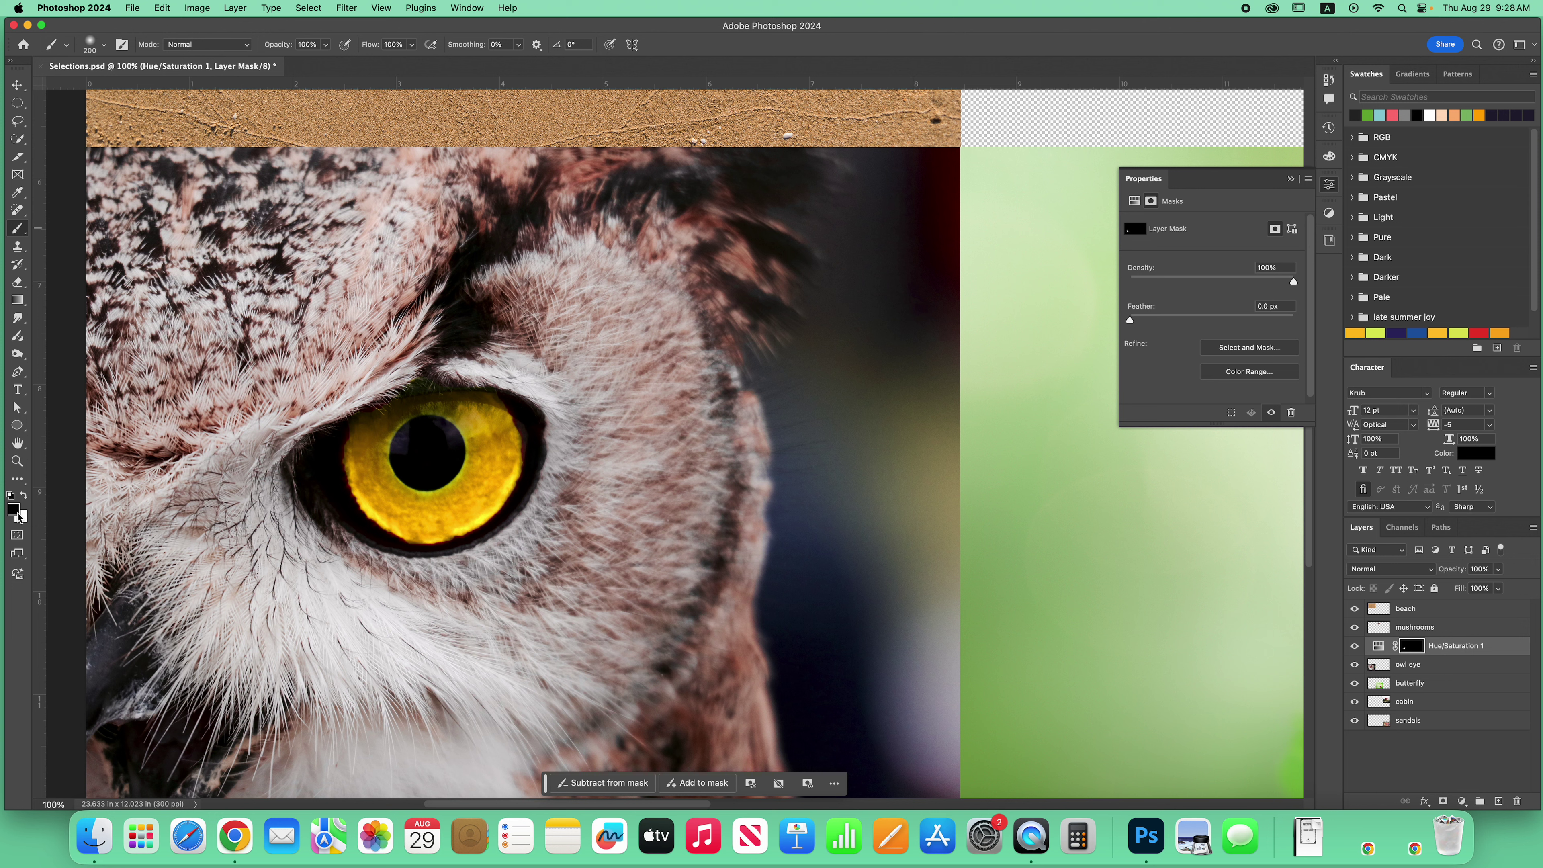
pyautogui.press('[')
pyautogui.press('[')
pyautogui.press('[')
pyautogui.press('[')
pyautogui.click(24, 497)
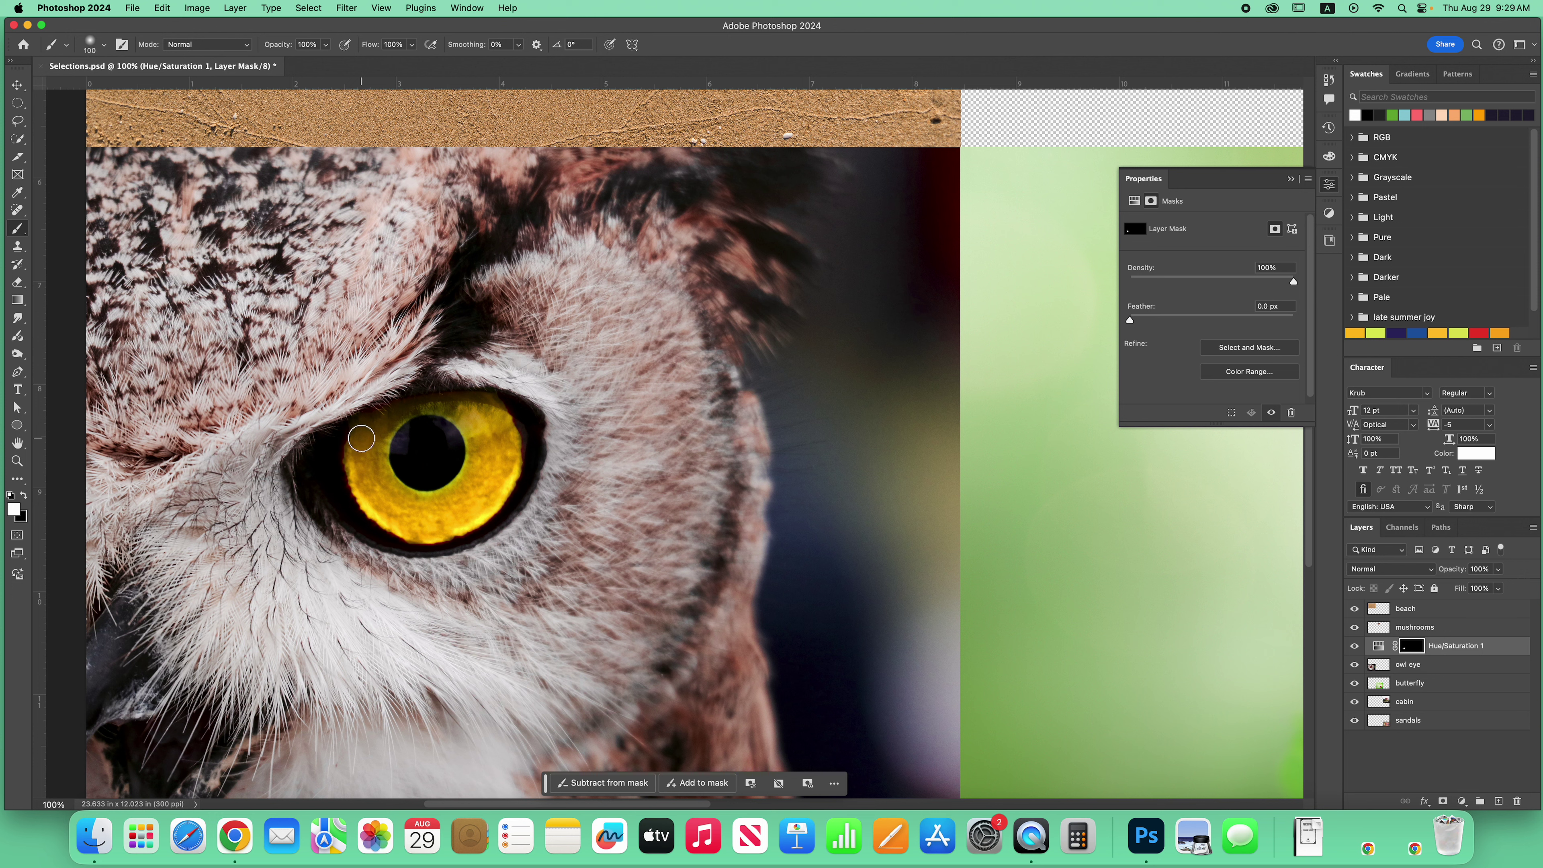
pyautogui.moveTo(347, 453)
pyautogui.mouseDown()
pyautogui.moveTo(398, 540)
pyautogui.moveTo(390, 528)
pyautogui.moveTo(457, 530)
pyautogui.moveTo(514, 494)
pyautogui.moveTo(518, 442)
pyautogui.moveTo(500, 407)
pyautogui.moveTo(425, 402)
pyautogui.moveTo(441, 409)
pyautogui.moveTo(372, 424)
pyautogui.moveTo(380, 415)
pyautogui.moveTo(352, 444)
pyautogui.moveTo(335, 488)
pyautogui.mouseUp()
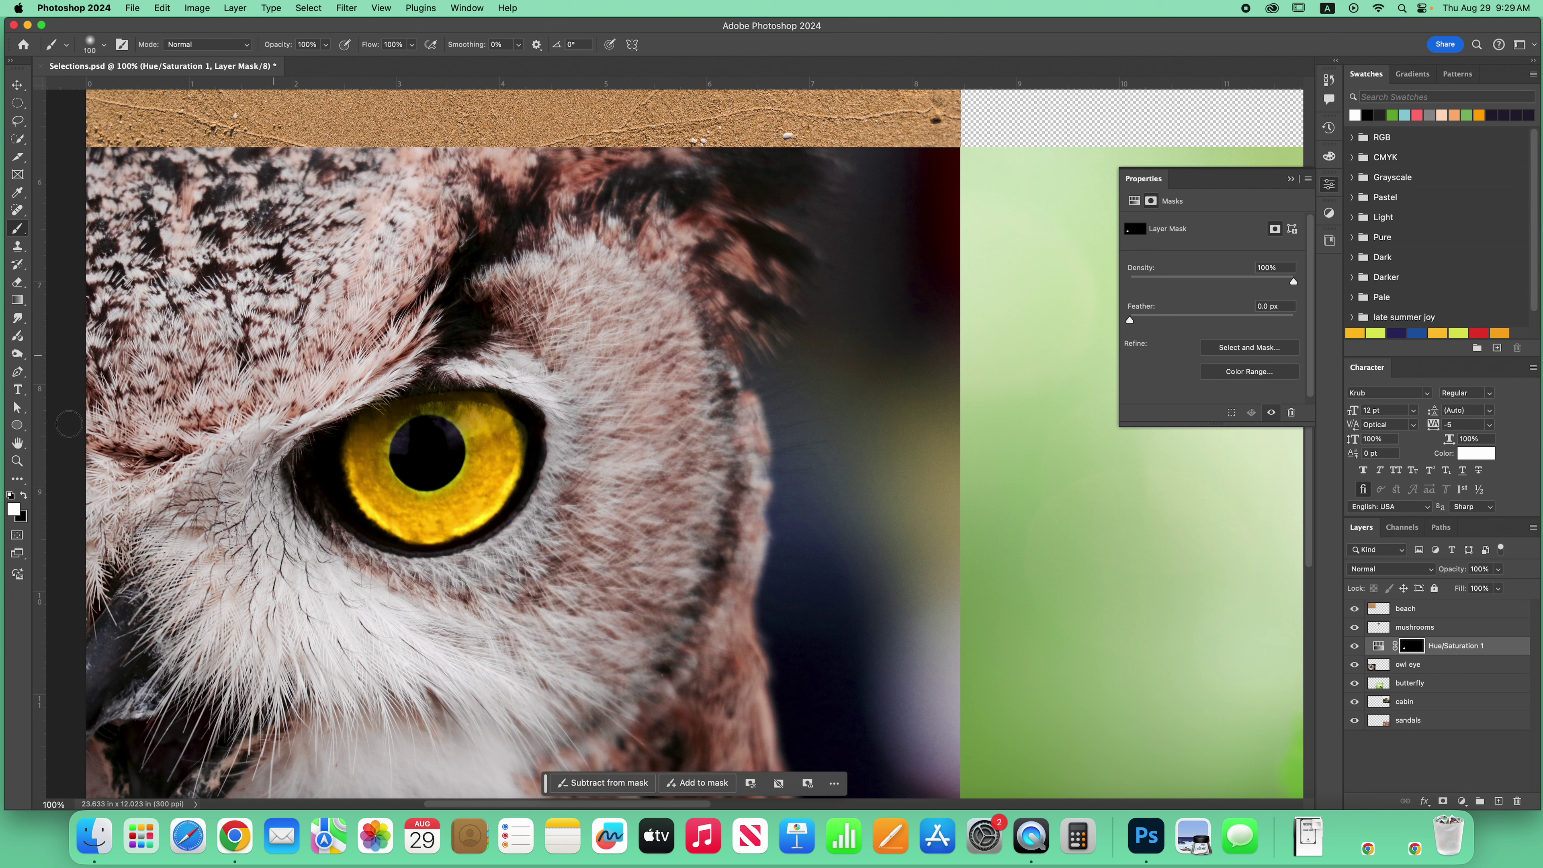
# Switch the mask Brush's foreground colour to black and reduce the brush size to 50 px.
pyautogui.click(24, 495)
pyautogui.press('[')
pyautogui.press('[')
pyautogui.press('[')
pyautogui.press('[')
pyautogui.press('[')
pyautogui.scroll(-5, 571, 400)
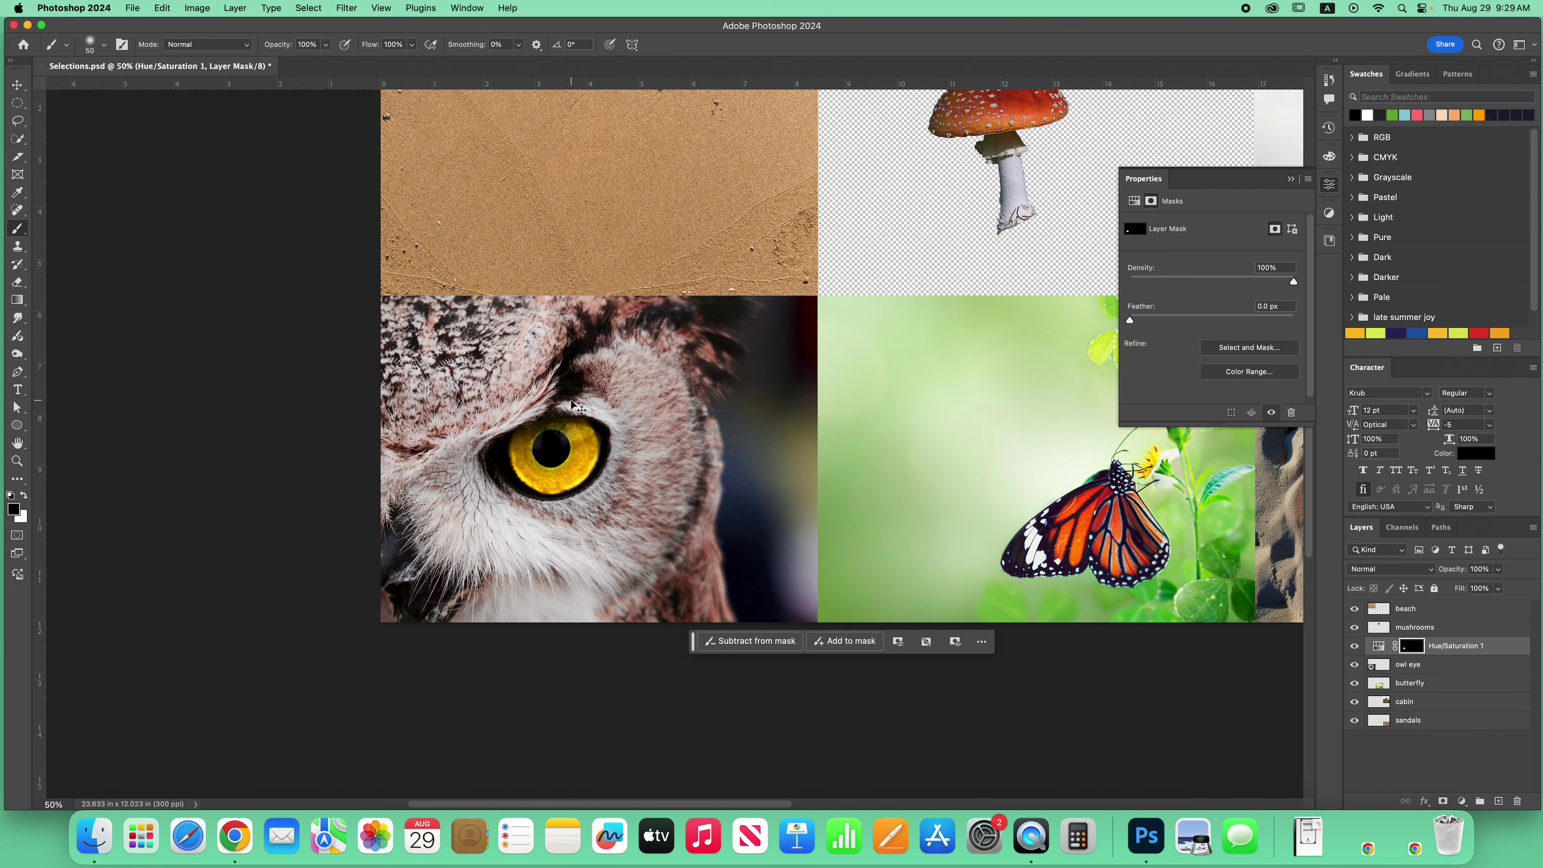
pyautogui.scroll(-2, 571, 404)
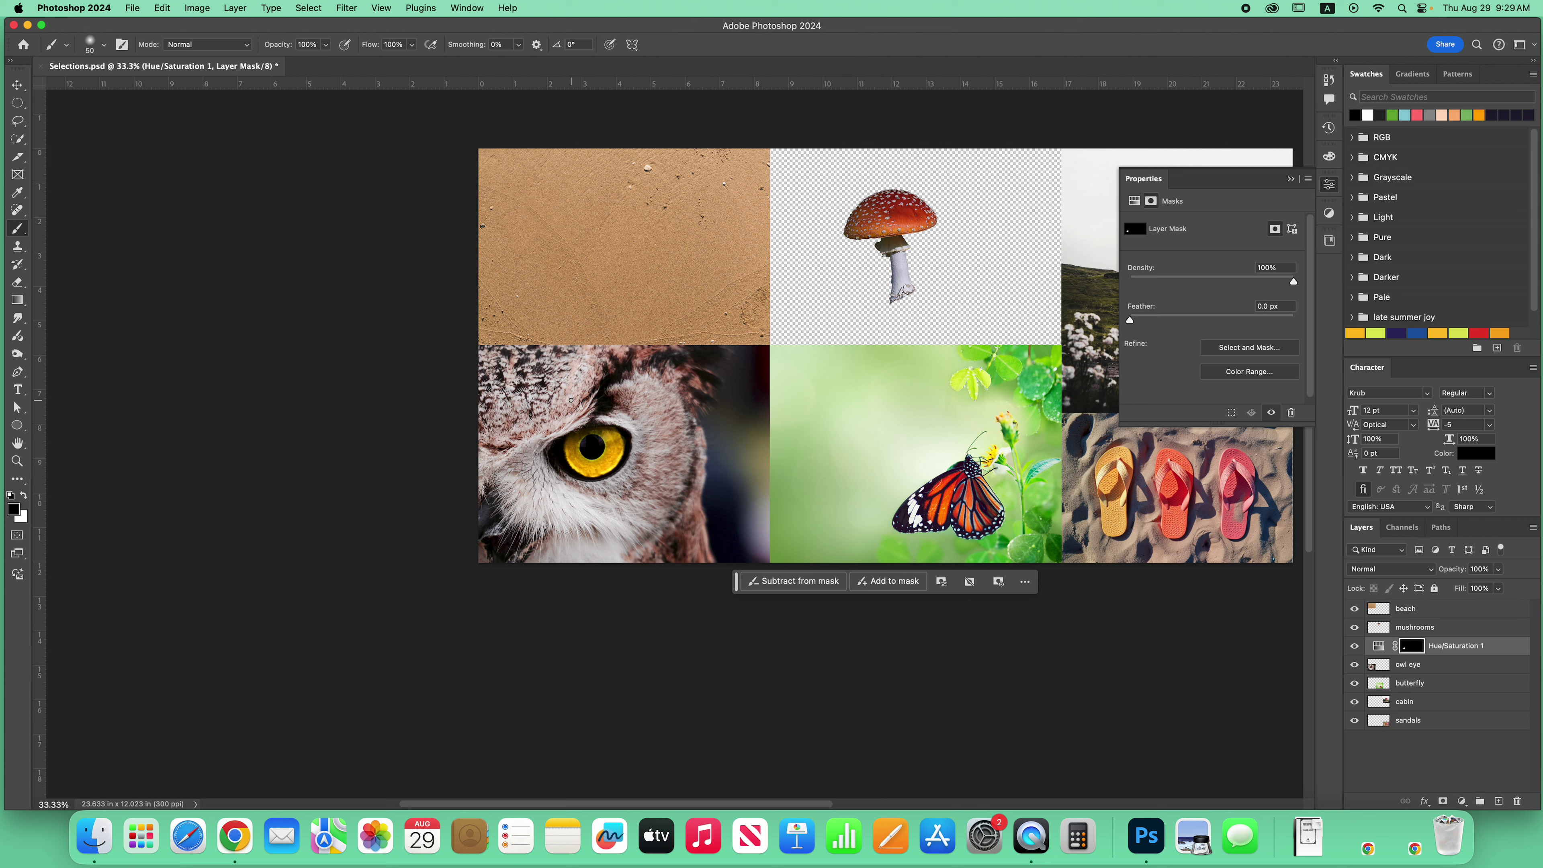